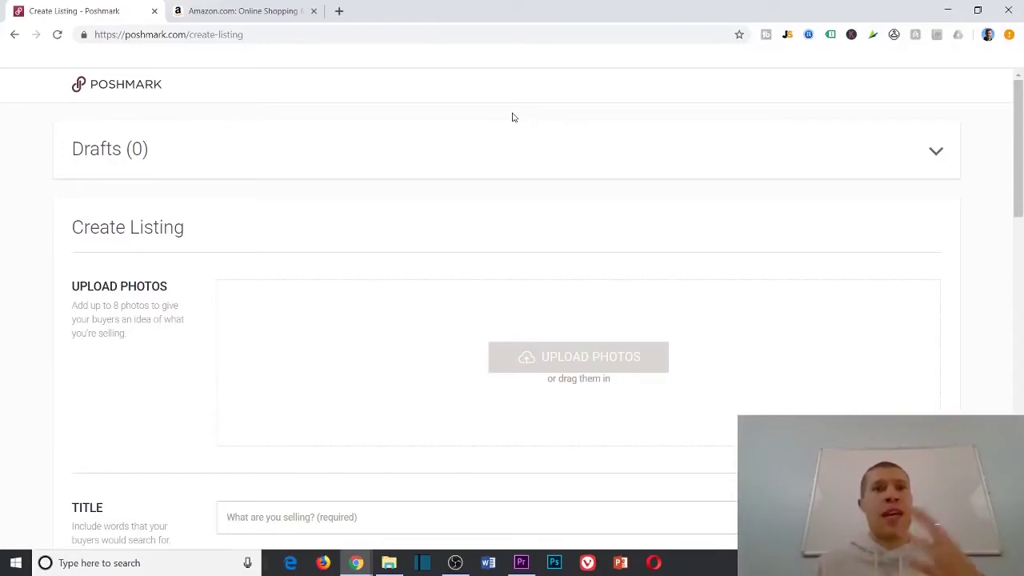
{"action": "left_click", "coordinate": [261, 16]}
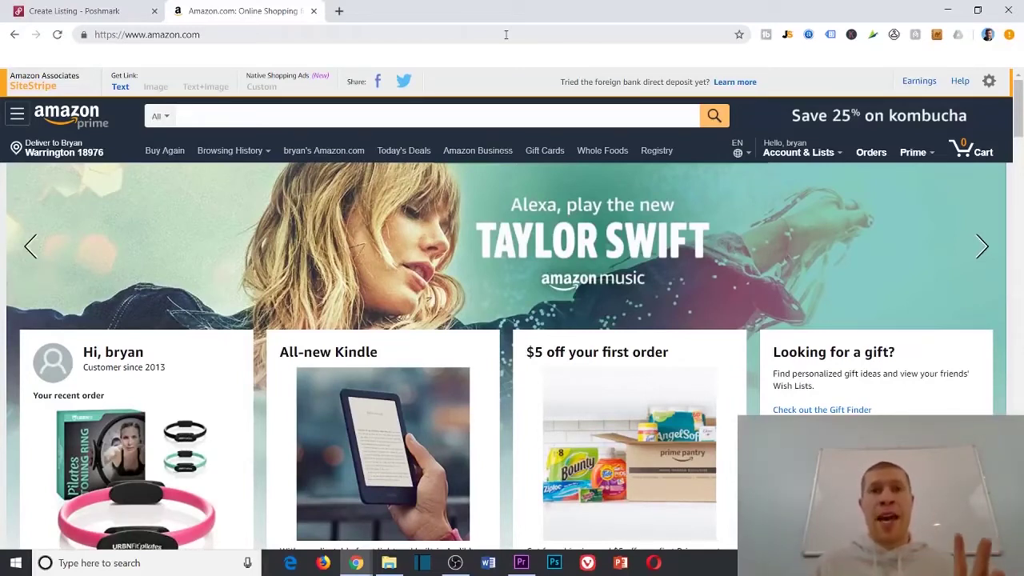
{"action": "left_click", "coordinate": [91, 7]}
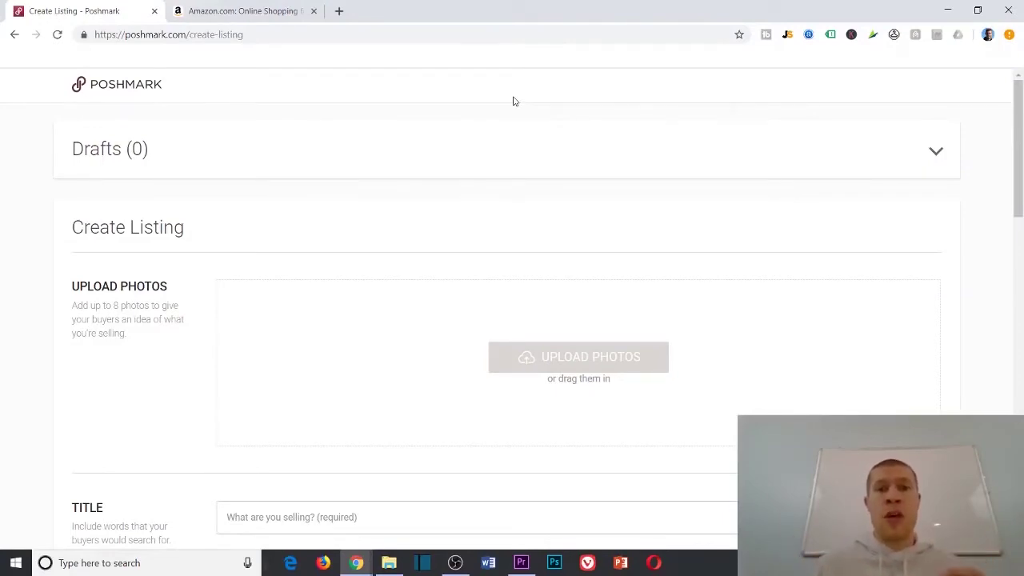
{"action": "scroll", "coordinate": [584, 120], "scroll_direction": "down", "scroll_amount": 3}
{"action": "scroll", "coordinate": [583, 125], "scroll_direction": "up", "scroll_amount": 3}
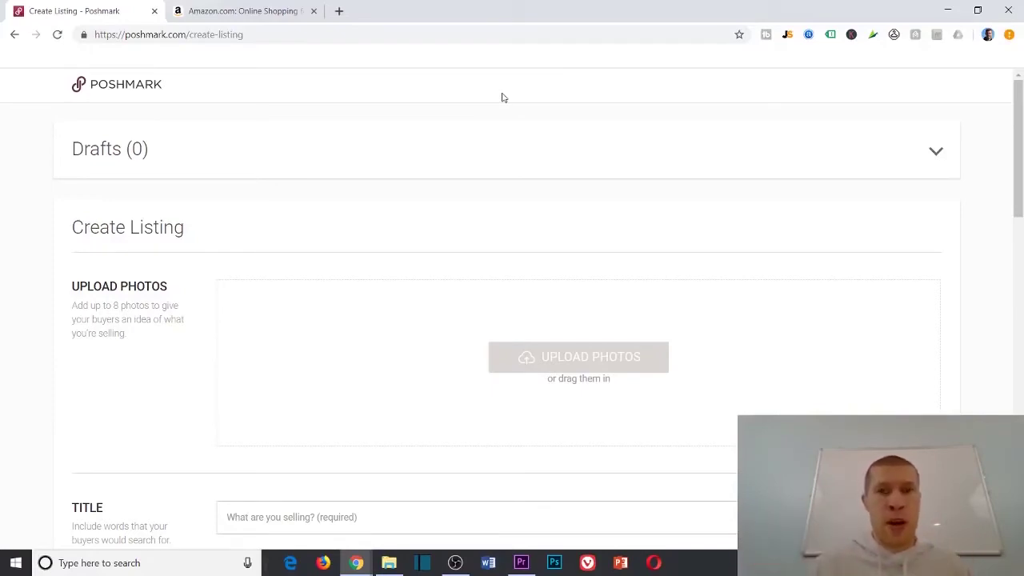
Switch to Amazon and search the store for "clutch purses for women"
{"action": "left_click", "coordinate": [256, 24]}
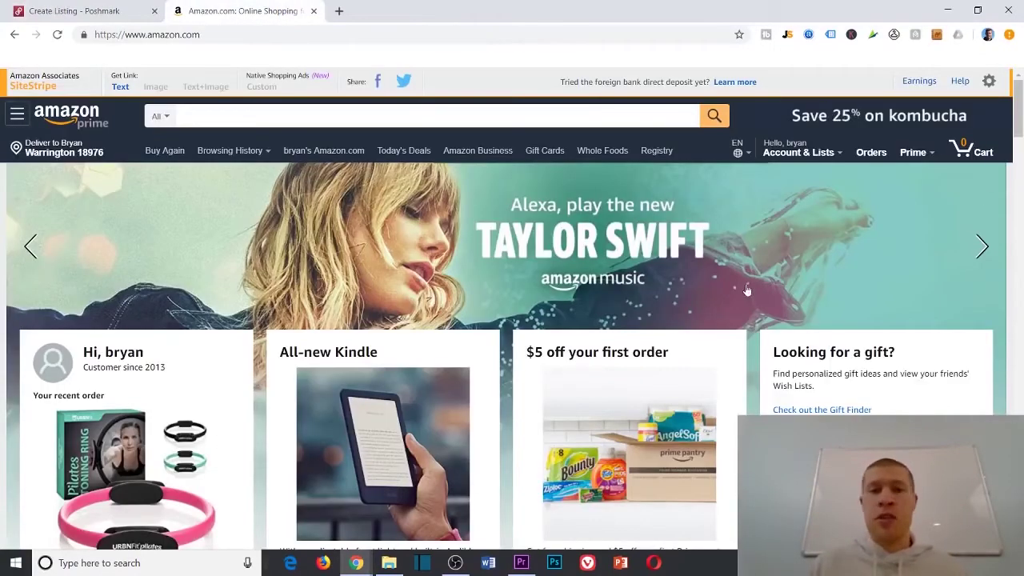
{"action": "scroll", "coordinate": [747, 290], "scroll_direction": "down", "scroll_amount": 1}
{"action": "scroll", "coordinate": [640, 240], "scroll_direction": "up", "scroll_amount": 1}
{"action": "left_click", "coordinate": [490, 118]}
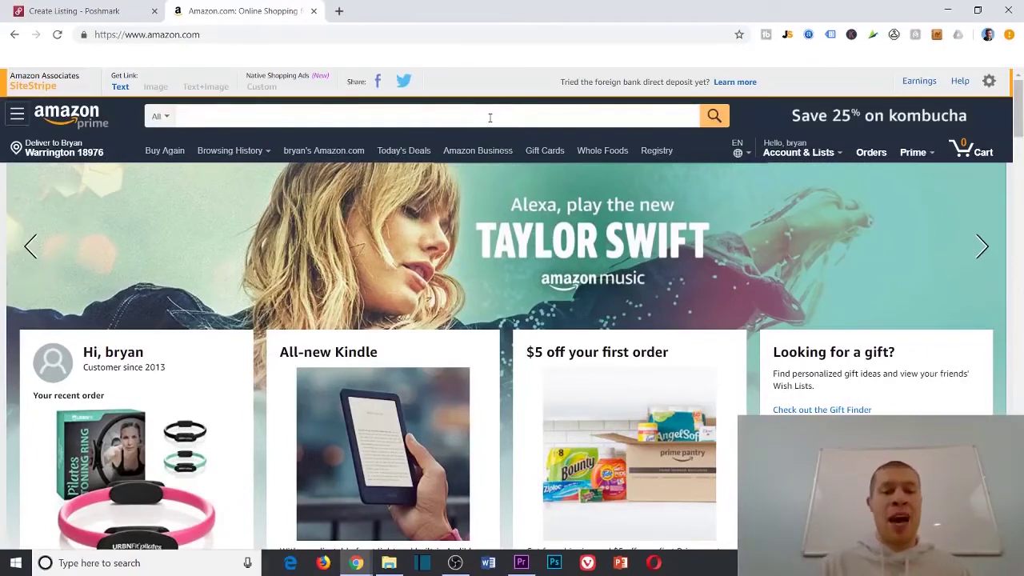
{"action": "type", "text": "clutch"}
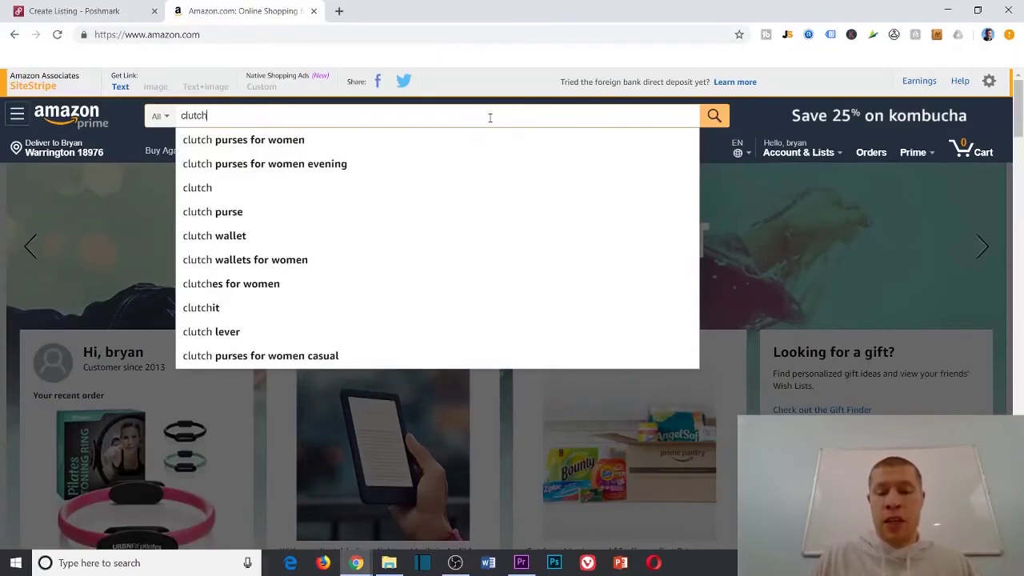
{"action": "key", "text": "Down"}
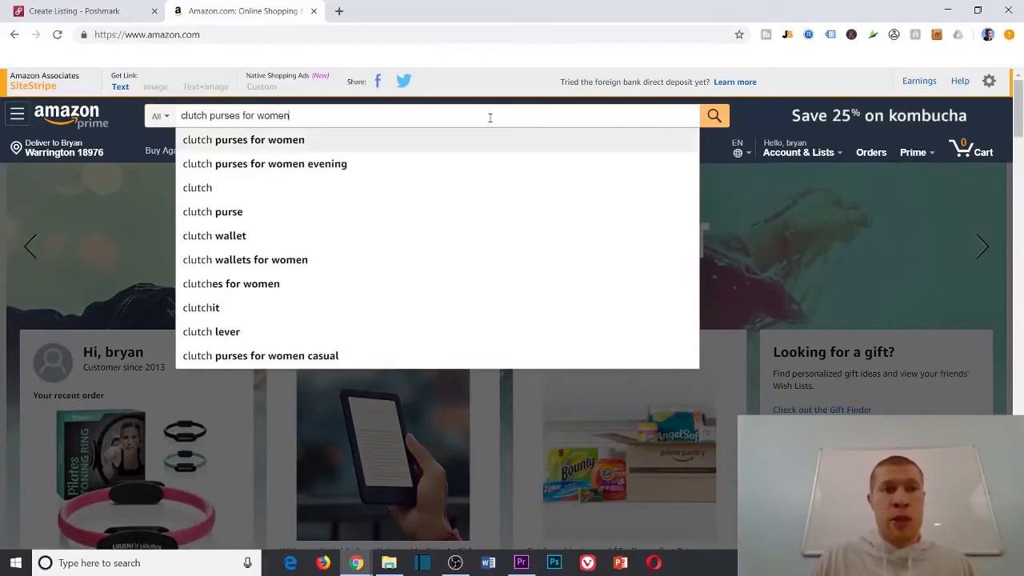
{"action": "key", "text": "Return"}
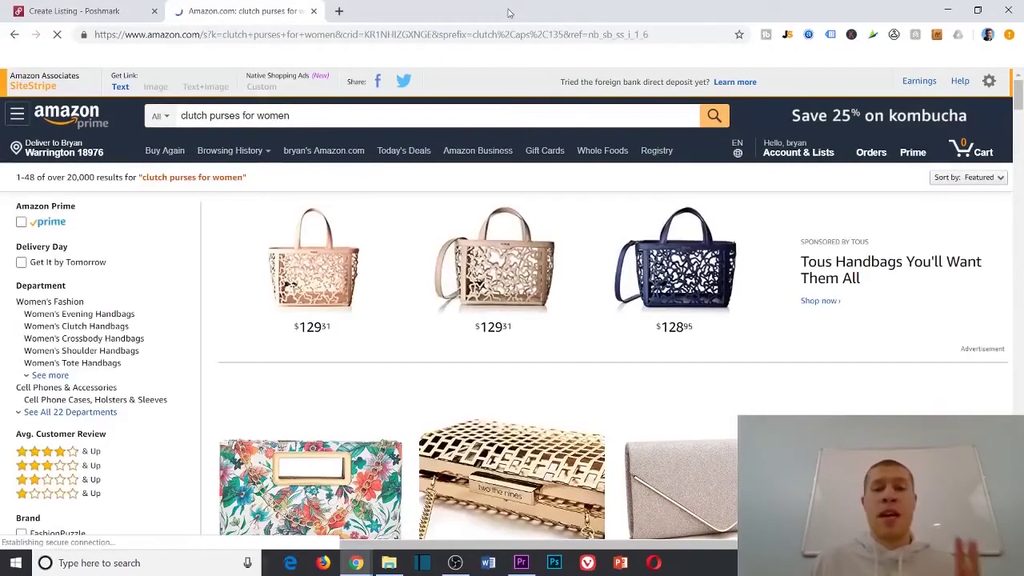
Open the product page of the GESU Womens Shining Envelope Clutch from the Amazon search results
{"action": "left_click", "coordinate": [97, 8]}
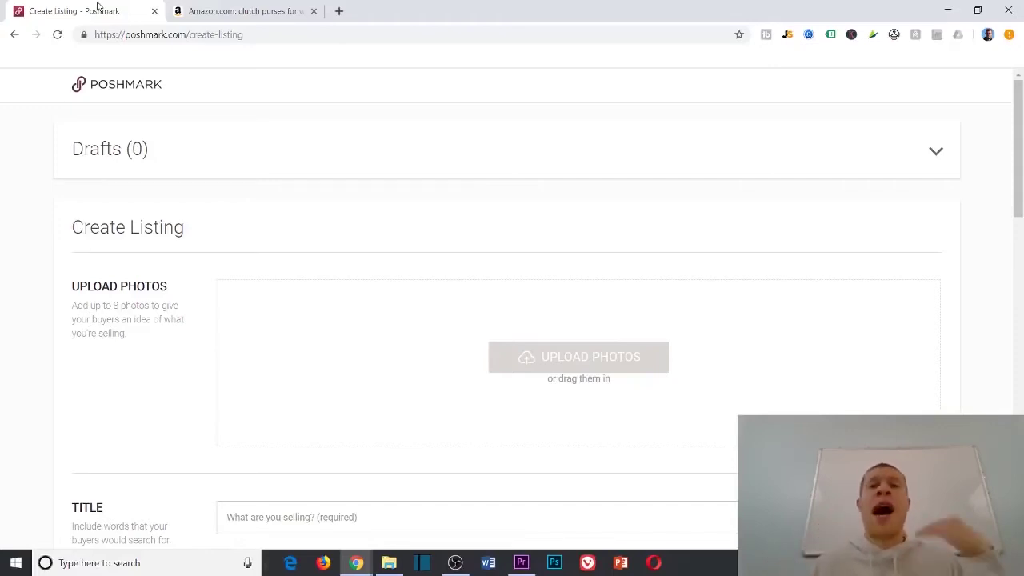
{"action": "left_click", "coordinate": [236, 15]}
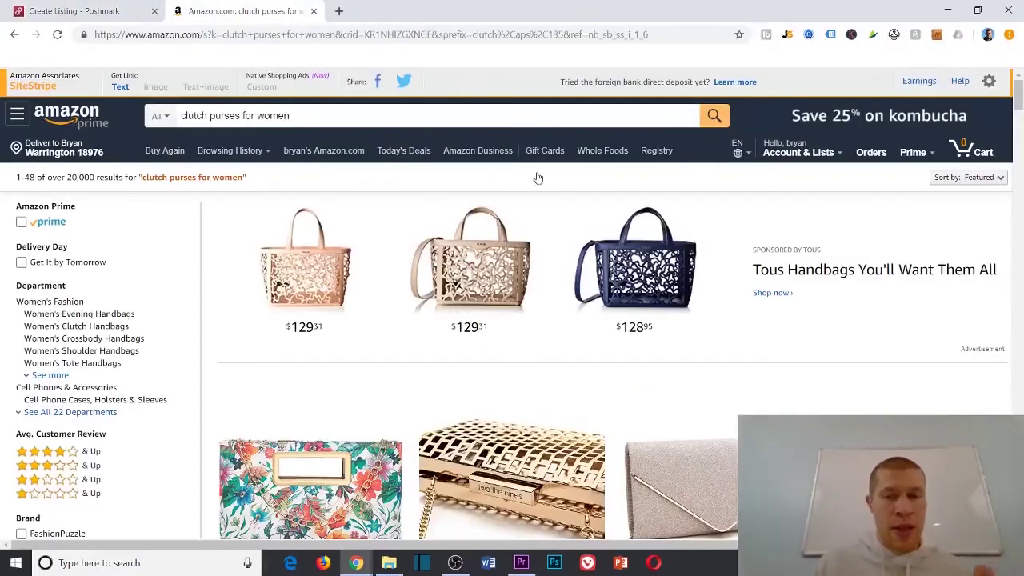
{"action": "scroll", "coordinate": [528, 208], "scroll_direction": "down", "scroll_amount": 3}
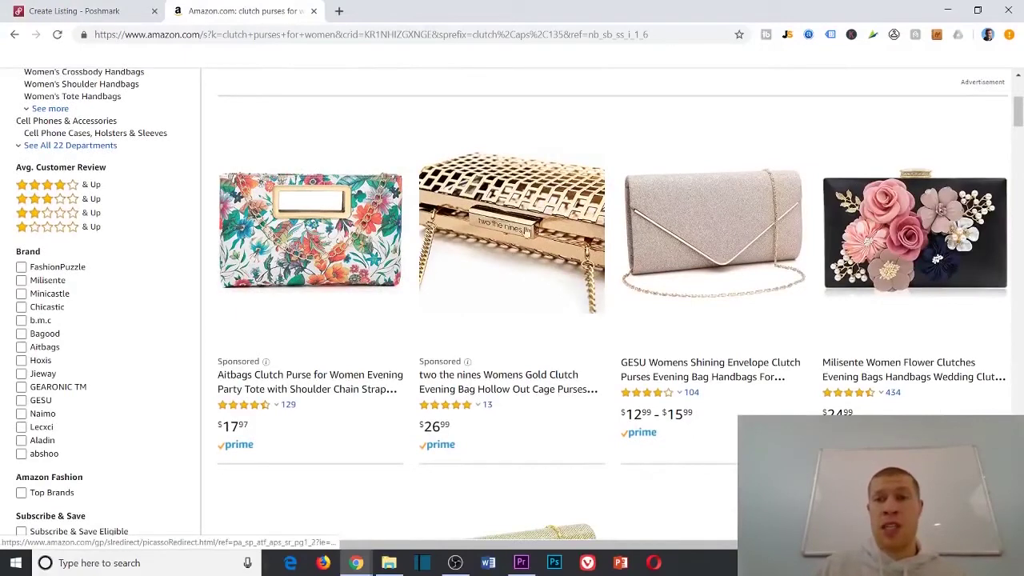
{"action": "left_click", "coordinate": [713, 253]}
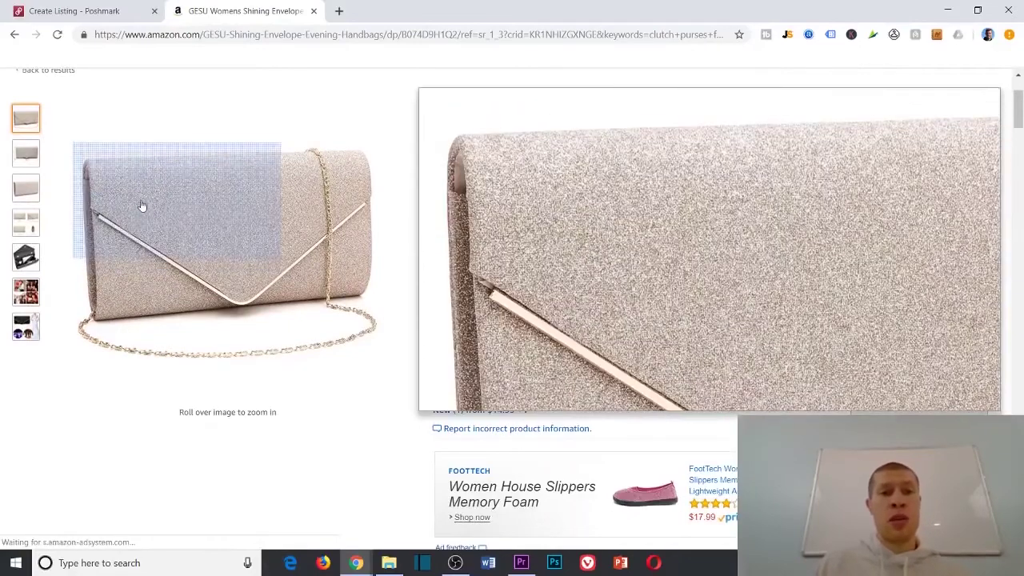
{"action": "right_click", "coordinate": [144, 201]}
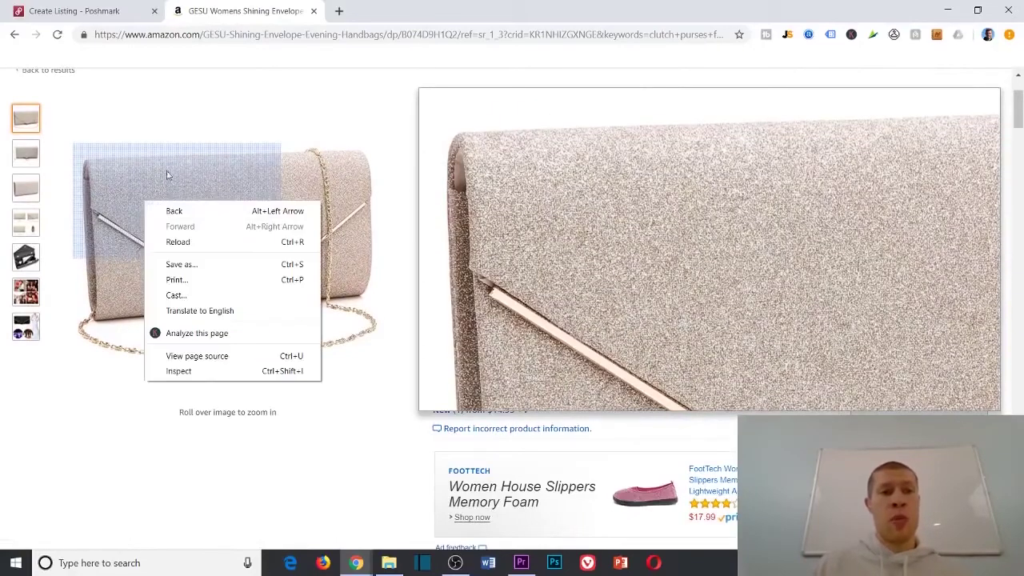
{"action": "left_click", "coordinate": [167, 173]}
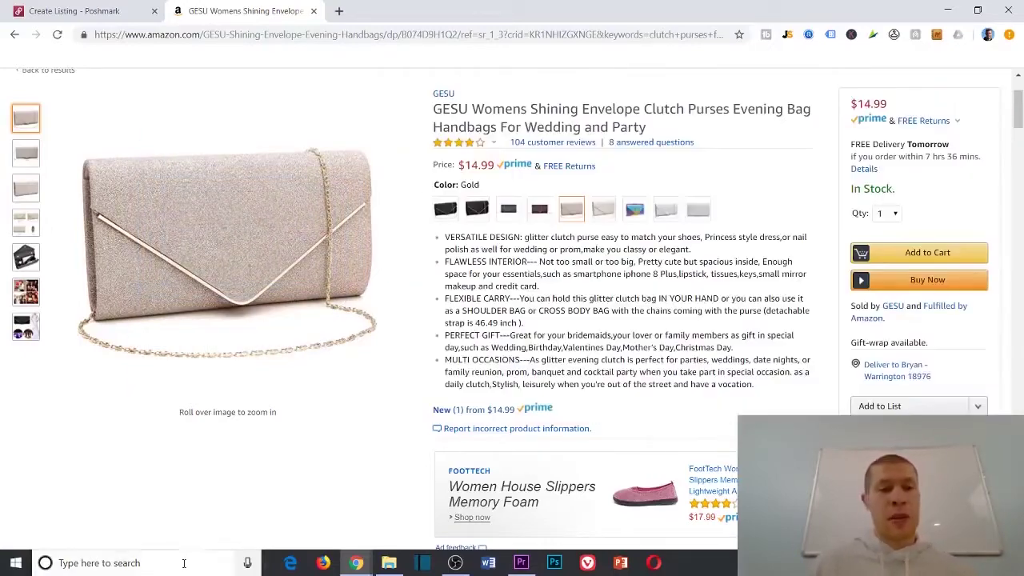
Find and launch the Windows Snipping Tool
{"action": "left_click", "coordinate": [182, 565]}
{"action": "type", "text": "s"}
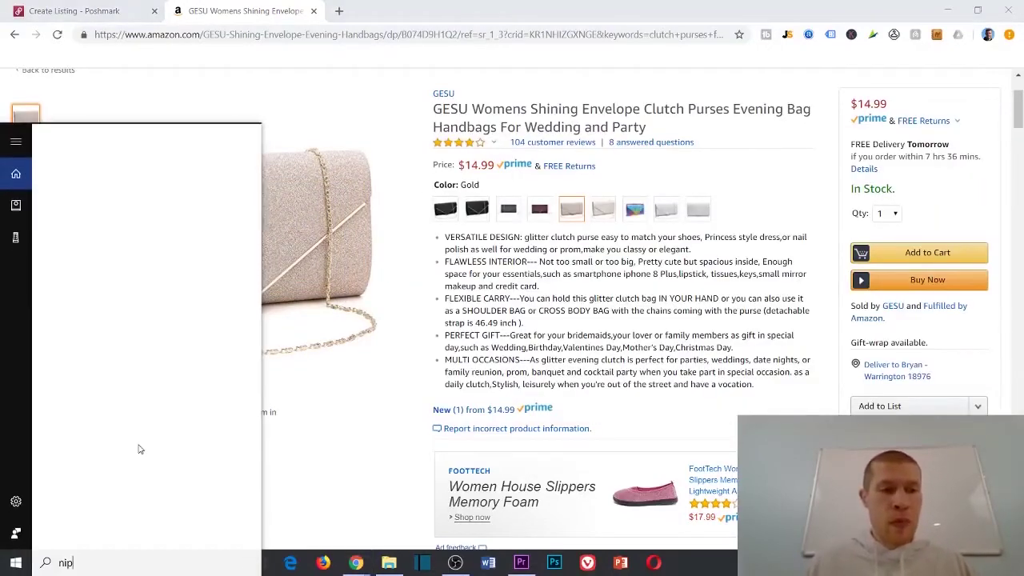
{"action": "type", "text": "nip"}
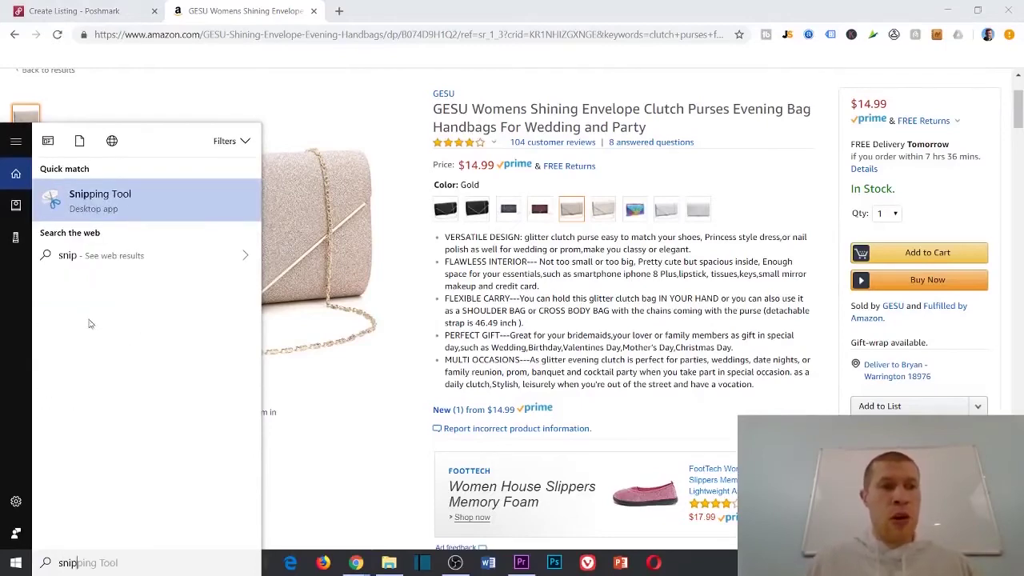
{"action": "key", "text": "Return"}
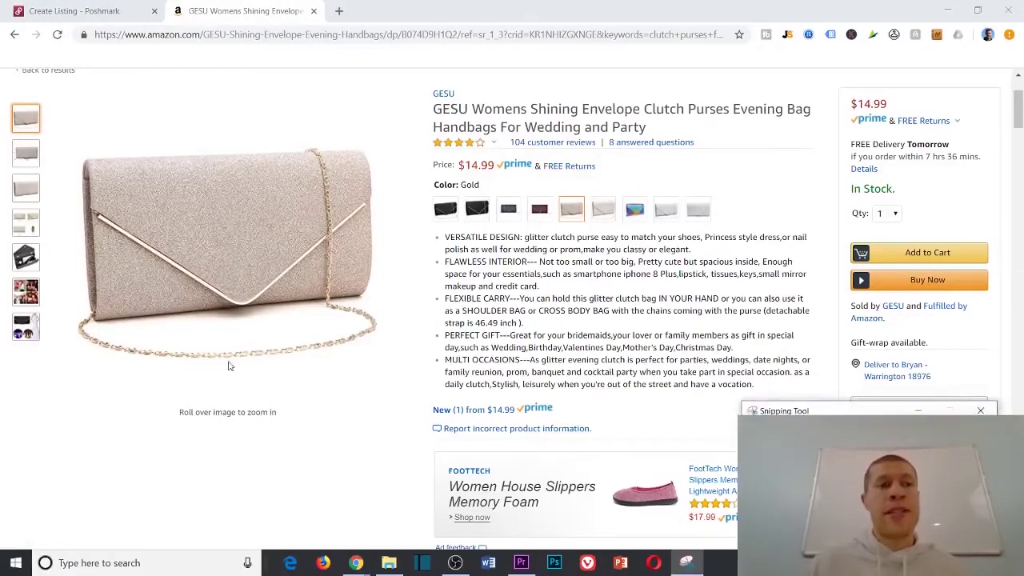
{"action": "key", "text": "ctrl+n"}
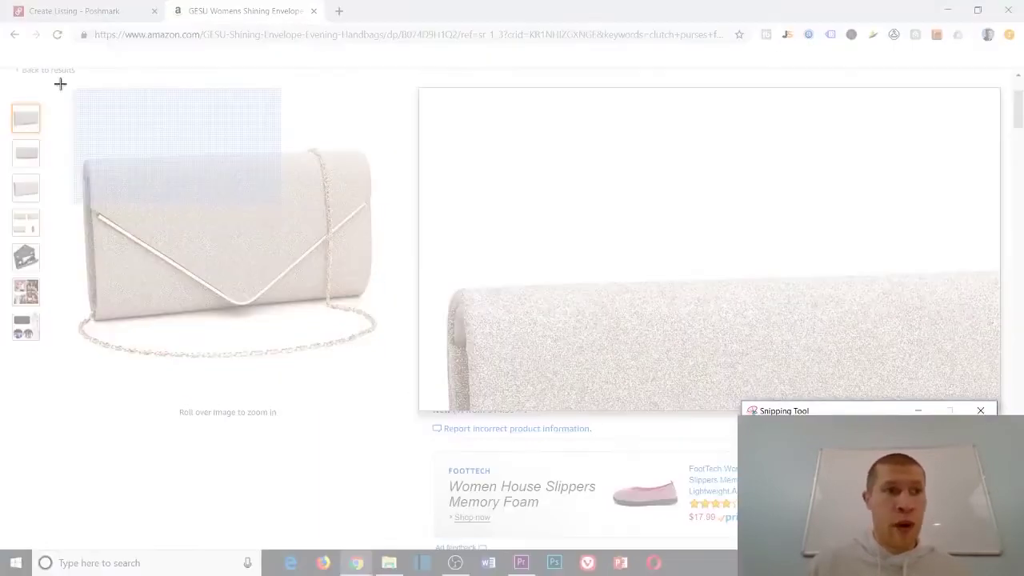
{"action": "key", "text": "Escape"}
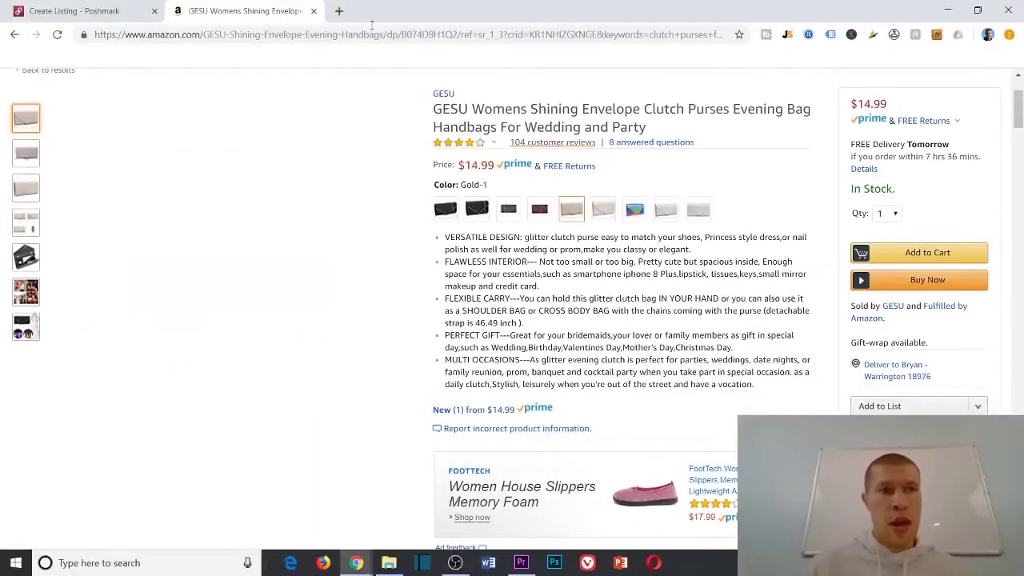
{"action": "key", "text": "ctrl+n"}
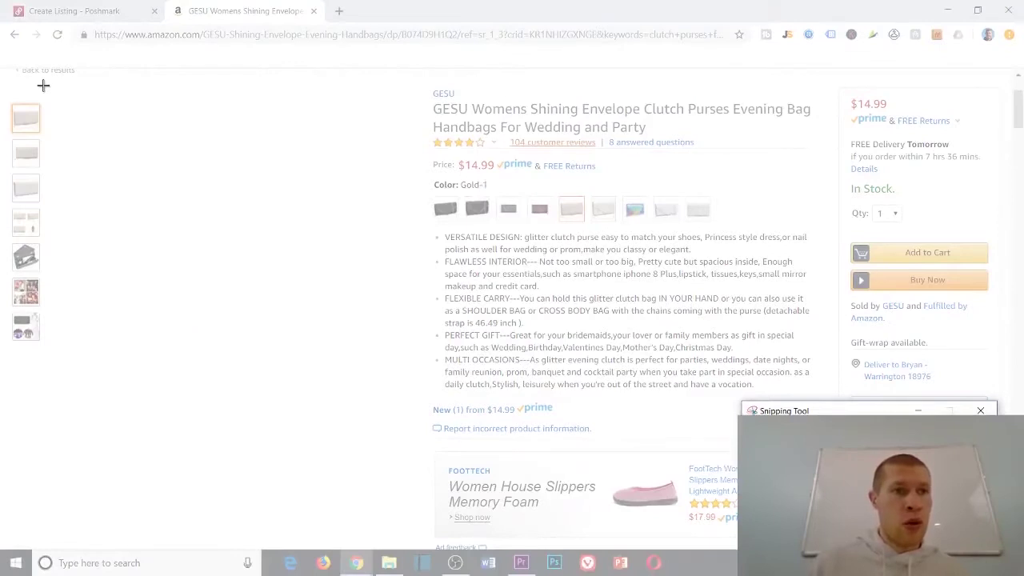
{"action": "key", "text": "Escape"}
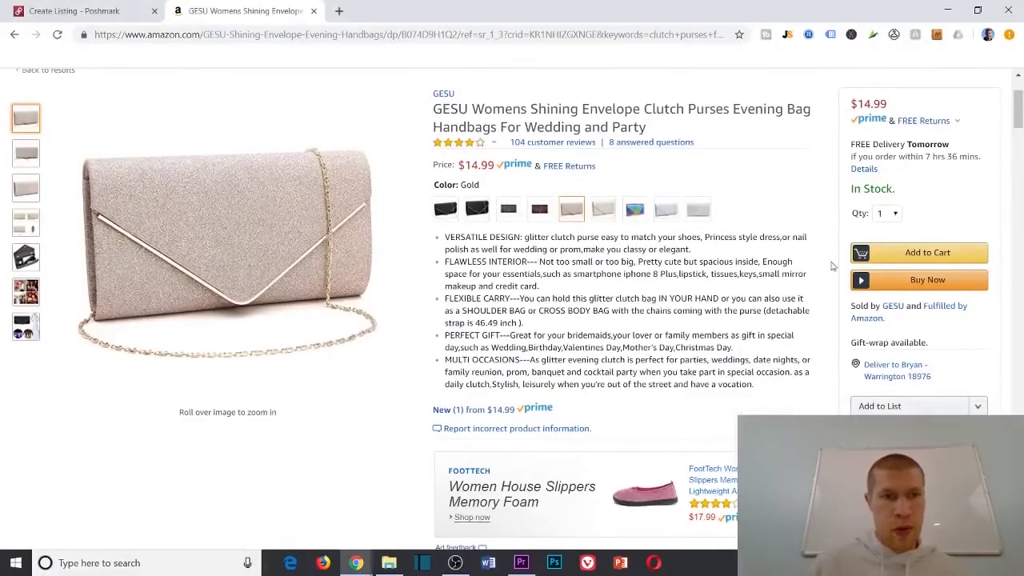
Snip the gold clutch's main product image, save it in Pictures as the PNG "women's clutch purse1", and close the snip
{"action": "key", "text": "ctrl+n"}
{"action": "left_click_drag", "start_coordinate": [43, 81], "coordinate": [418, 403]}
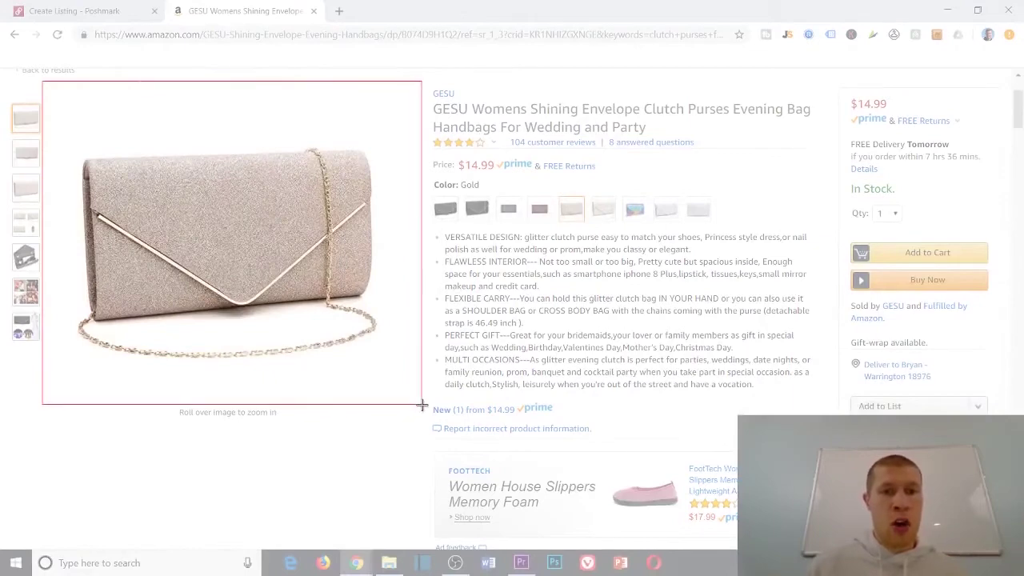
{"action": "left_click", "coordinate": [15, 27]}
{"action": "left_click", "coordinate": [32, 57]}
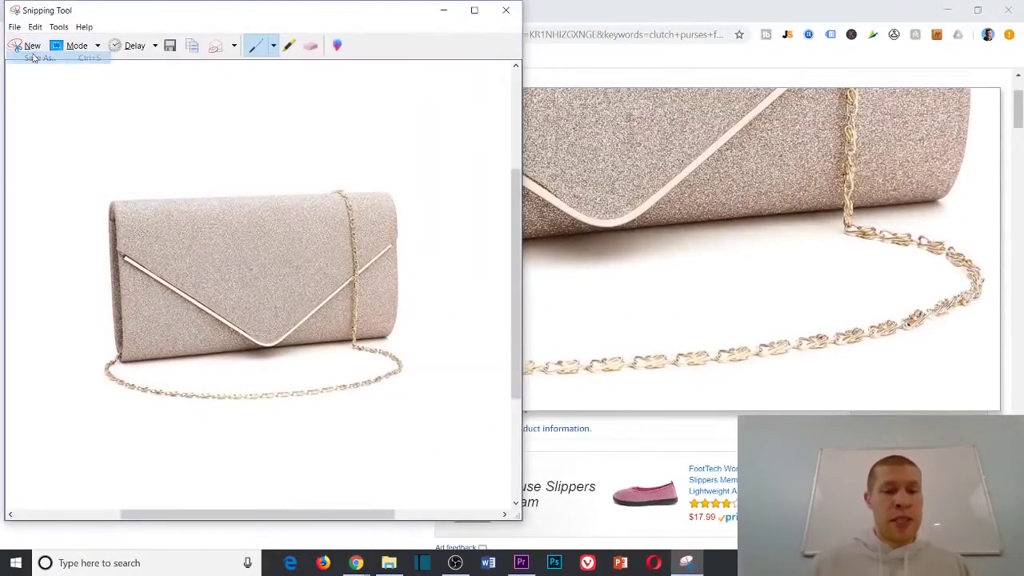
{"action": "type", "text": "women's clu"}
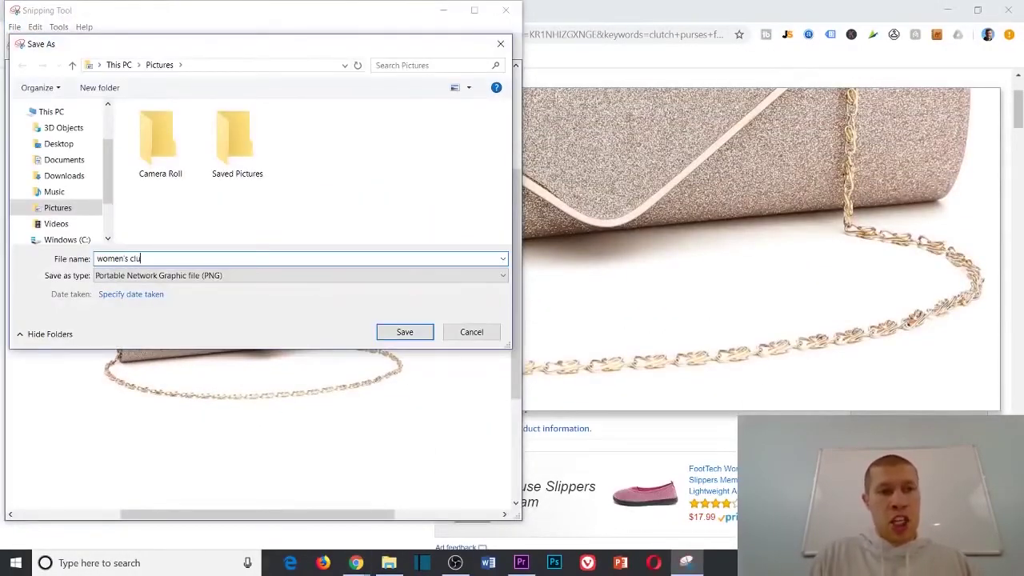
{"action": "type", "text": "tch purse1"}
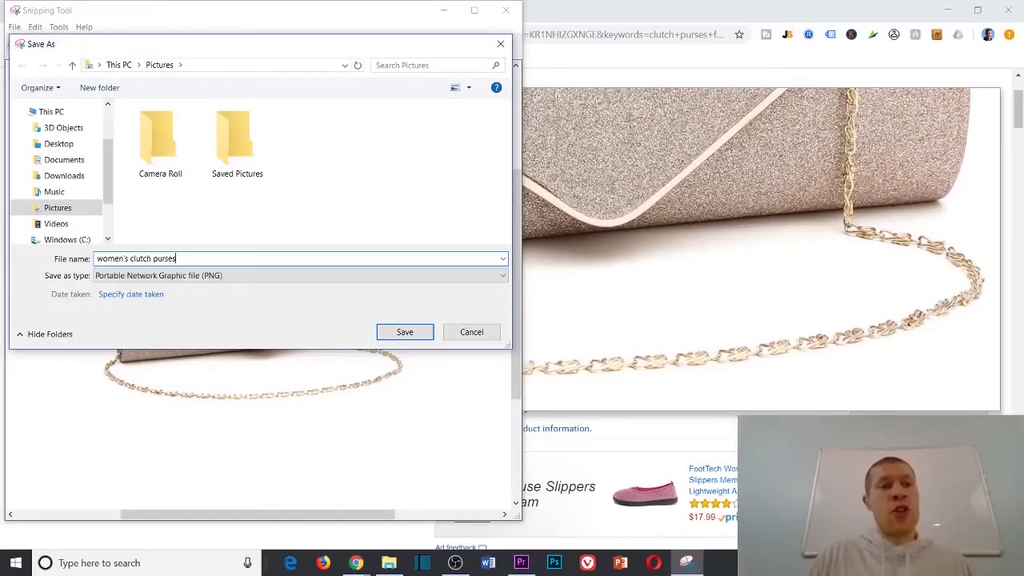
{"action": "key", "text": "Return"}
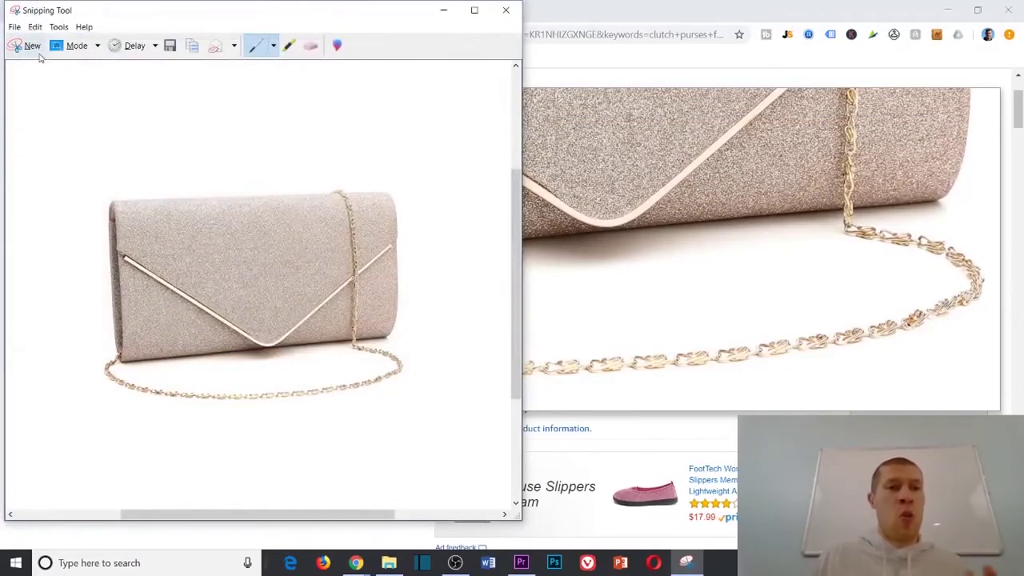
{"action": "left_click", "coordinate": [506, 10]}
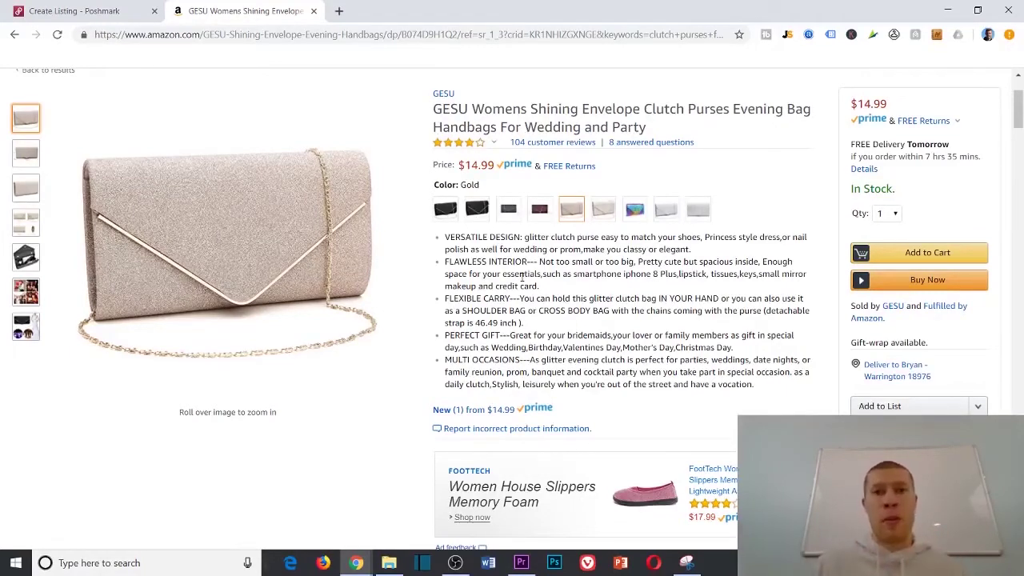
Upload "women's clutch purse1" from Pictures to the Poshmark listing and apply it as the covershot
{"action": "left_click", "coordinate": [116, 11]}
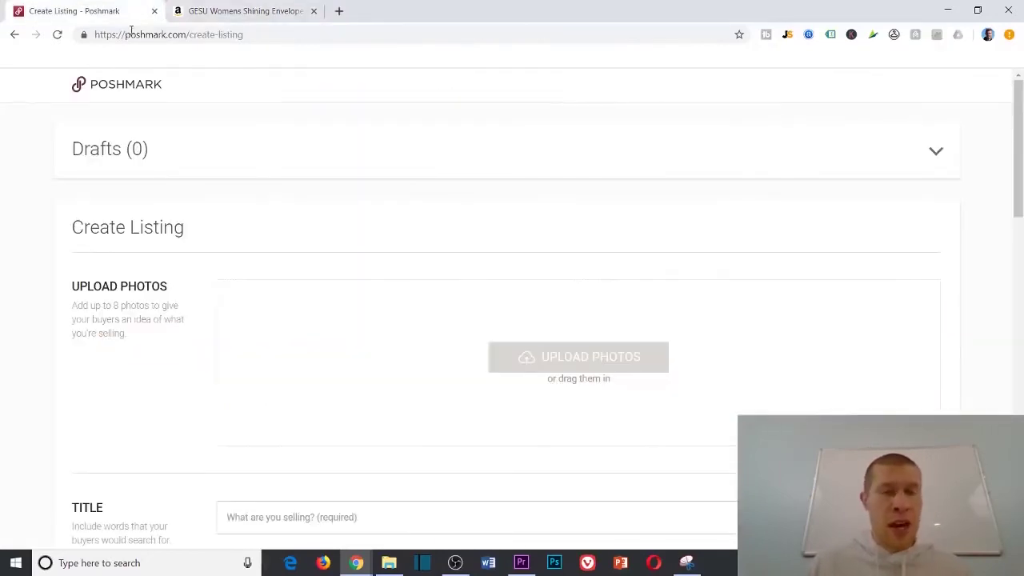
{"action": "left_click", "coordinate": [519, 364]}
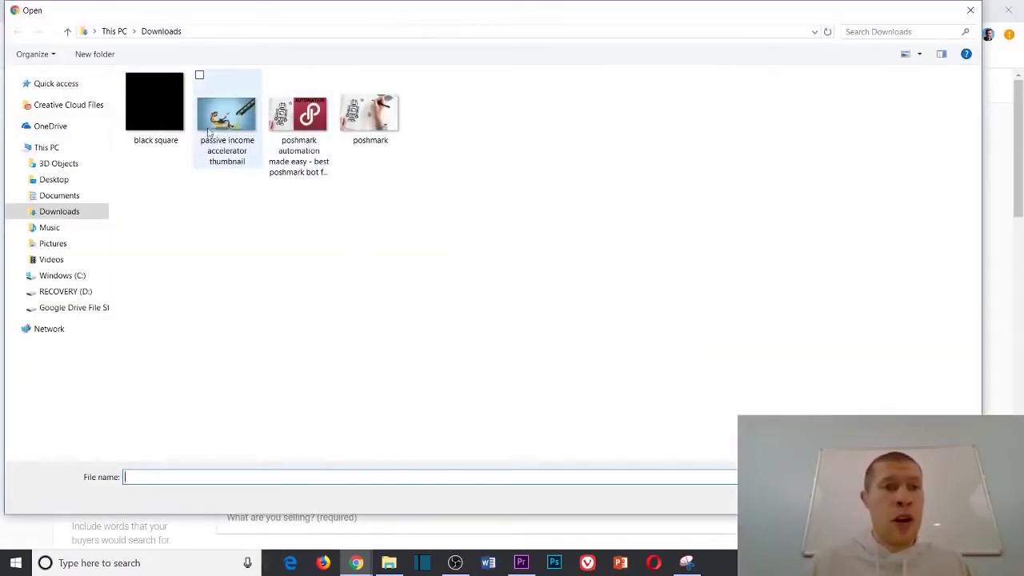
{"action": "left_click", "coordinate": [53, 243]}
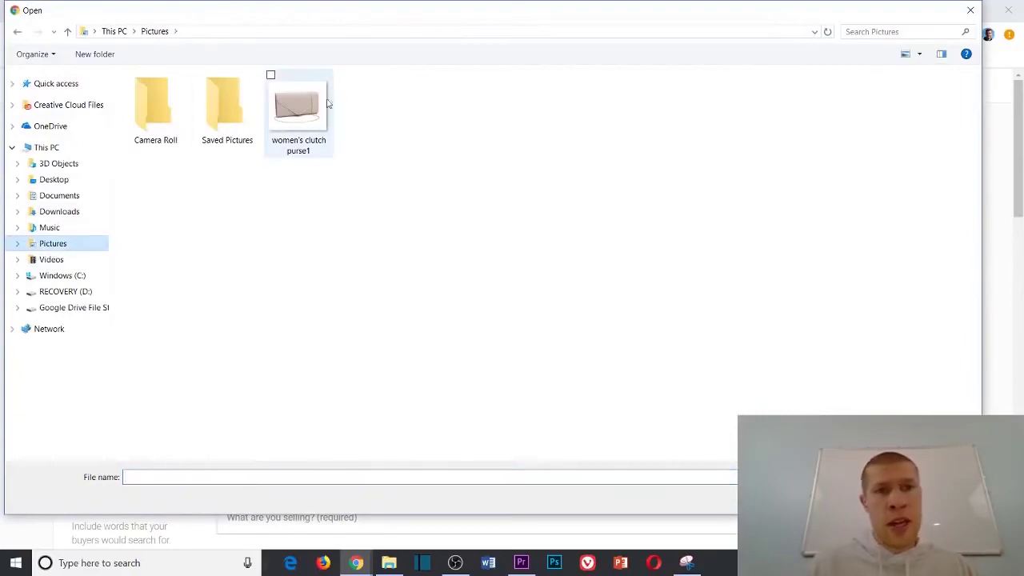
{"action": "double_click", "coordinate": [297, 108]}
{"action": "left_click", "coordinate": [639, 493]}
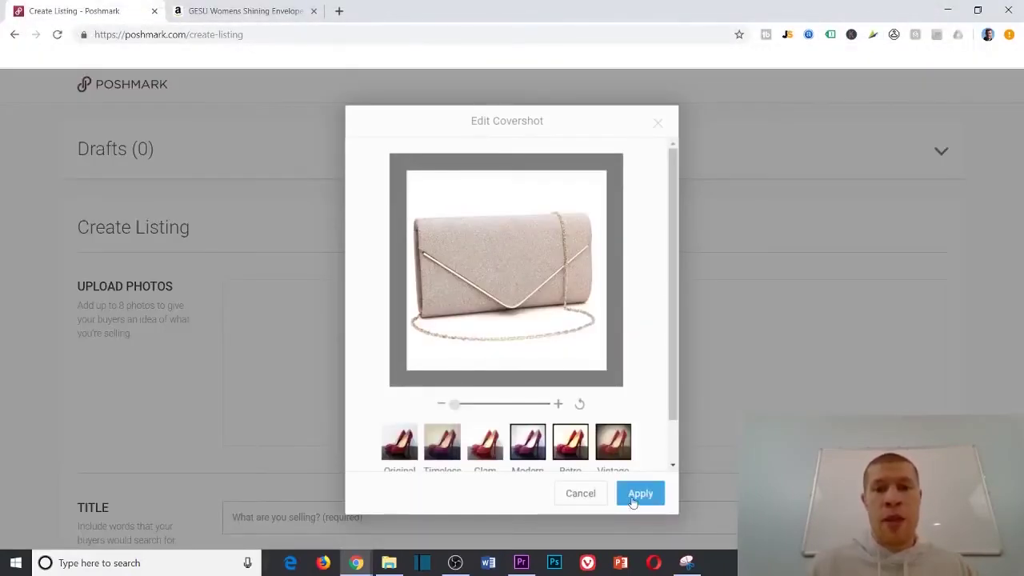
Copy "Clutch Purses Evening Bag Handbag" from the product title on the Amazon page
{"action": "left_click", "coordinate": [244, 11]}
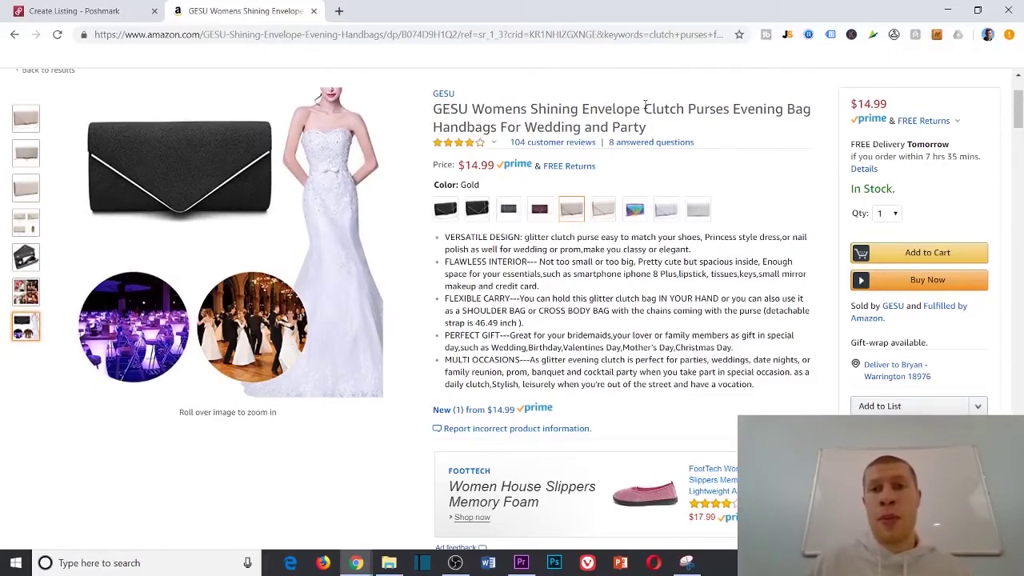
{"action": "left_click_drag", "start_coordinate": [644, 105], "coordinate": [489, 131]}
{"action": "right_click", "coordinate": [496, 133]}
{"action": "left_click", "coordinate": [509, 141]}
Set the Poshmark listing title to "Women's Clutch Purses Evening Bag Handbag", using the copied text after "Women's"
{"action": "key", "text": "ctrl+shift+Tab"}
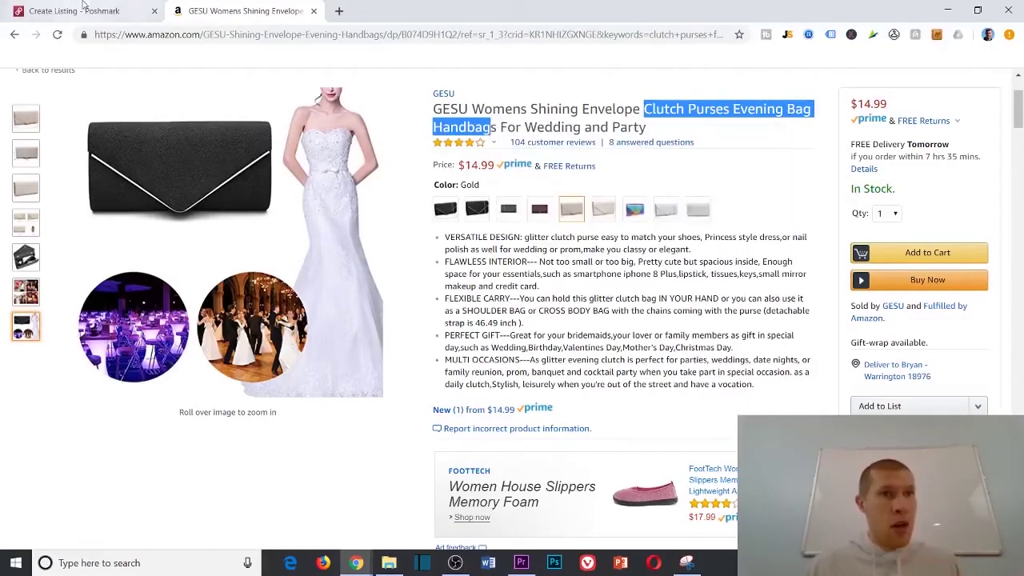
{"action": "scroll", "coordinate": [582, 276], "scroll_direction": "down", "scroll_amount": 5}
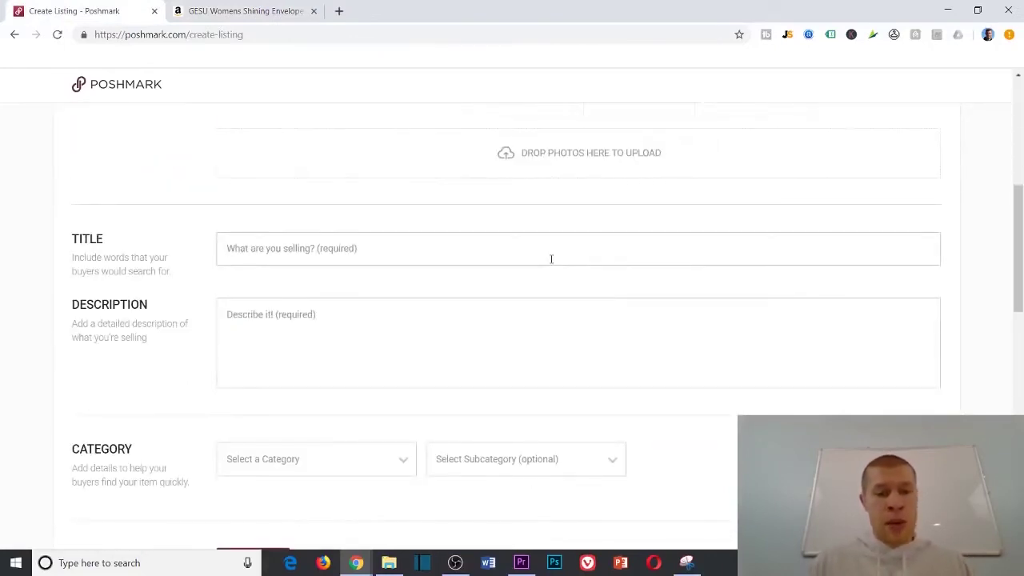
{"action": "left_click", "coordinate": [551, 258]}
{"action": "type", "text": "Women's"}
{"action": "key", "text": "ctrl+v"}
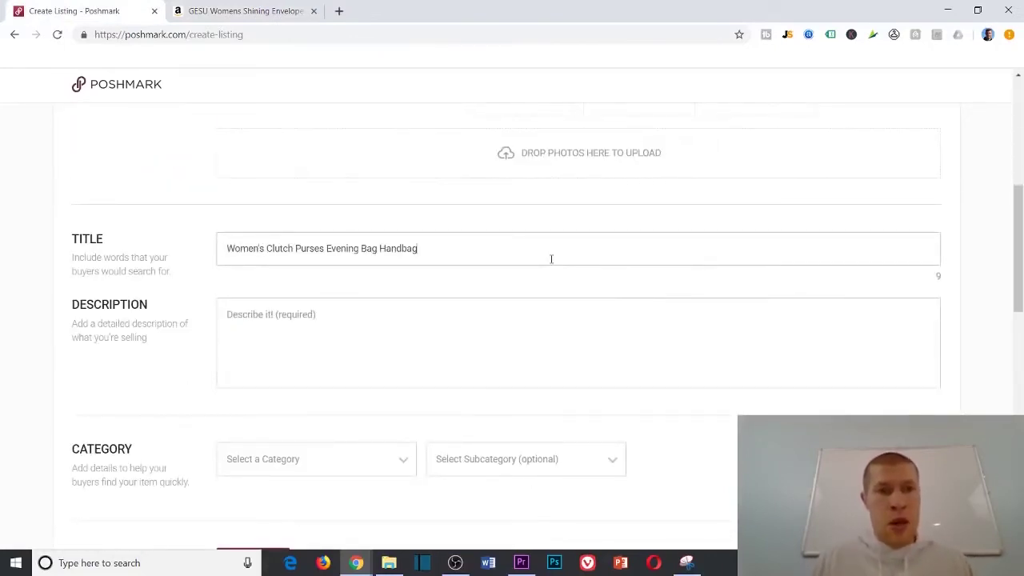
Edit the listing title to read "Women's Clutch Purse - Evening Handbag Wallet"
{"action": "left_click", "coordinate": [324, 248]}
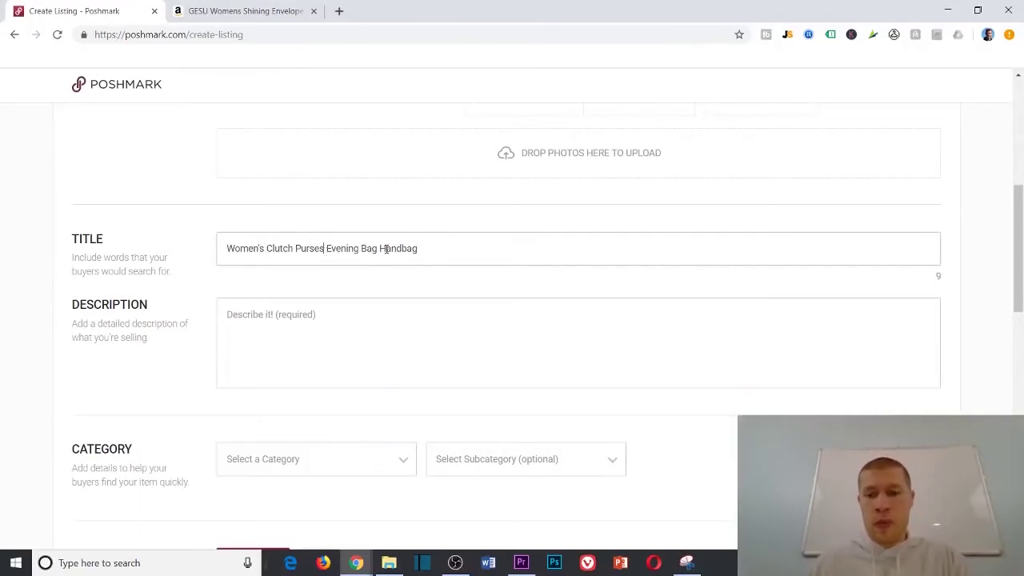
{"action": "key", "text": "BackSpace"}
{"action": "type", "text": "-"}
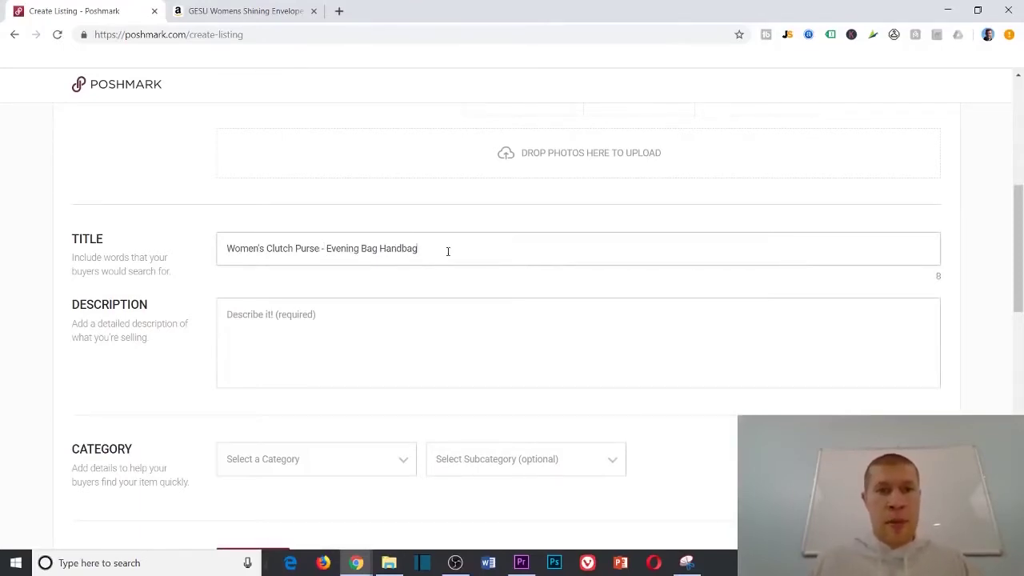
{"action": "left_click", "coordinate": [379, 247]}
{"action": "key", "text": "BackSpace"}
{"action": "key", "text": "BackSpace"}
{"action": "key", "text": "BackSpace"}
{"action": "key", "text": "BackSpace"}
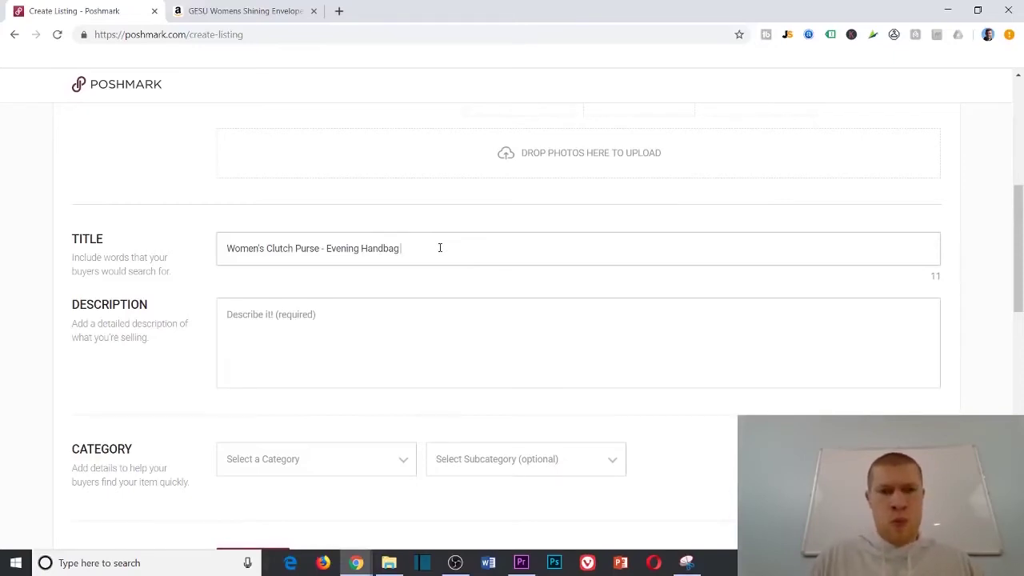
{"action": "type", "text": "Wlal"}
{"action": "type", "text": "allet"}
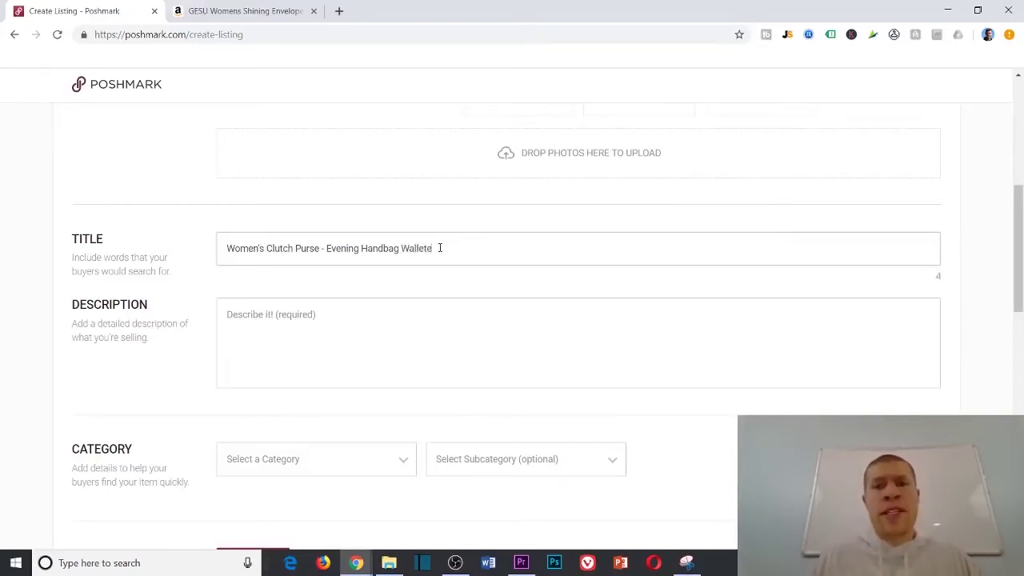
{"action": "left_click", "coordinate": [498, 316]}
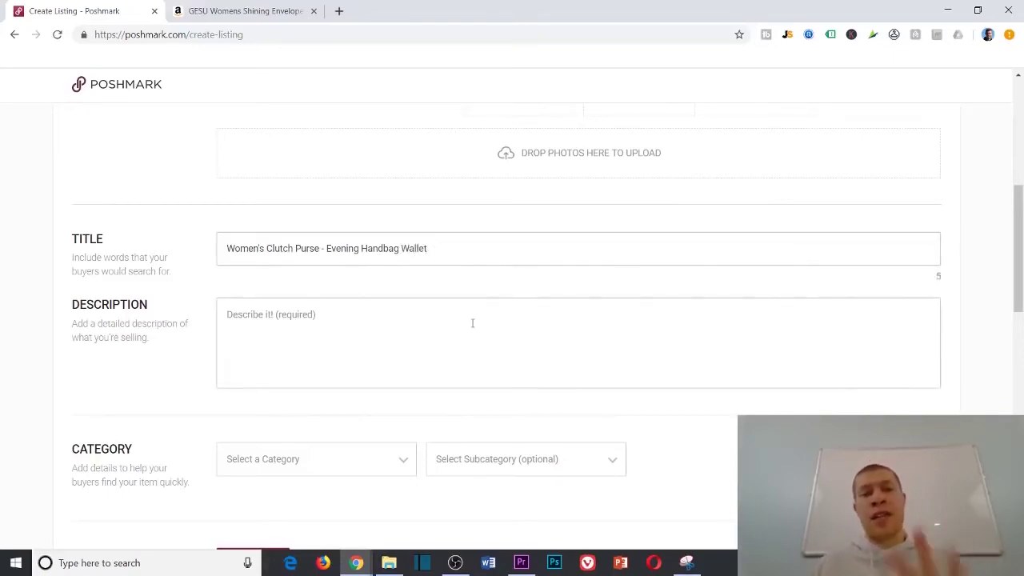
Copy all the feature bullets, from VERSATILE DESIGN through MULTI OCCASIONS, on the Amazon product page
{"action": "left_click", "coordinate": [240, 10]}
{"action": "left_click", "coordinate": [475, 251]}
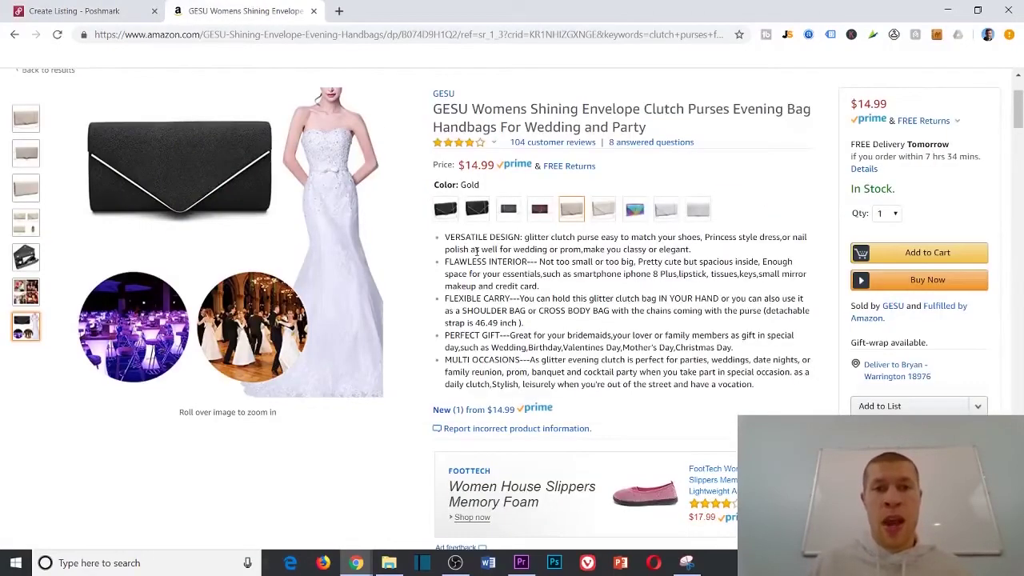
{"action": "left_click_drag", "start_coordinate": [444, 240], "coordinate": [626, 336]}
{"action": "left_click_drag", "start_coordinate": [733, 352], "coordinate": [765, 377]}
{"action": "right_click", "coordinate": [766, 373]}
{"action": "left_click", "coordinate": [733, 380]}
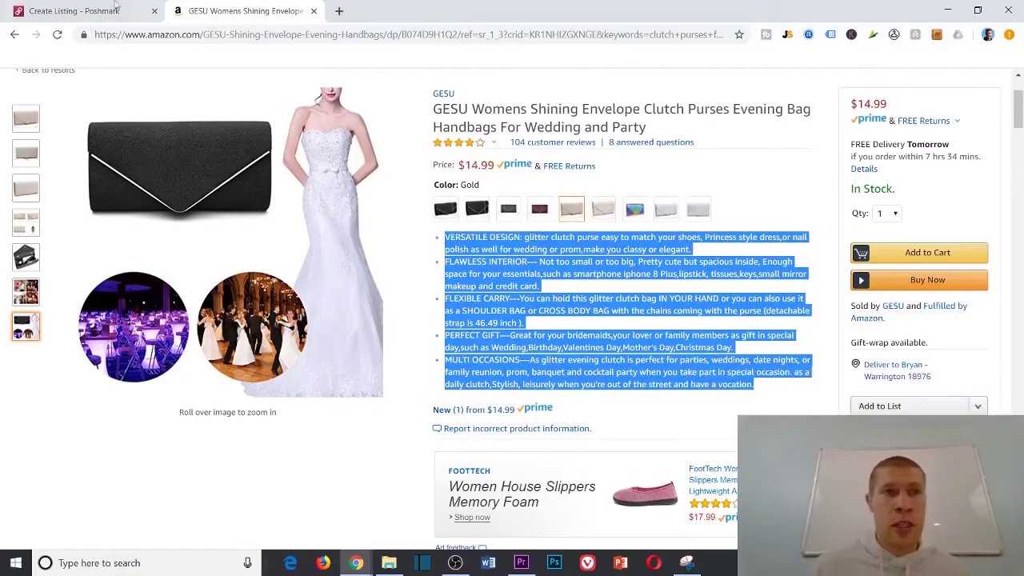
Paste the copied bullets into the Poshmark description and delete everything after "FLEXIBLE CARRY"
{"action": "left_click", "coordinate": [80, 10]}
{"action": "left_click", "coordinate": [412, 318]}
{"action": "key", "text": "ctrl+v"}
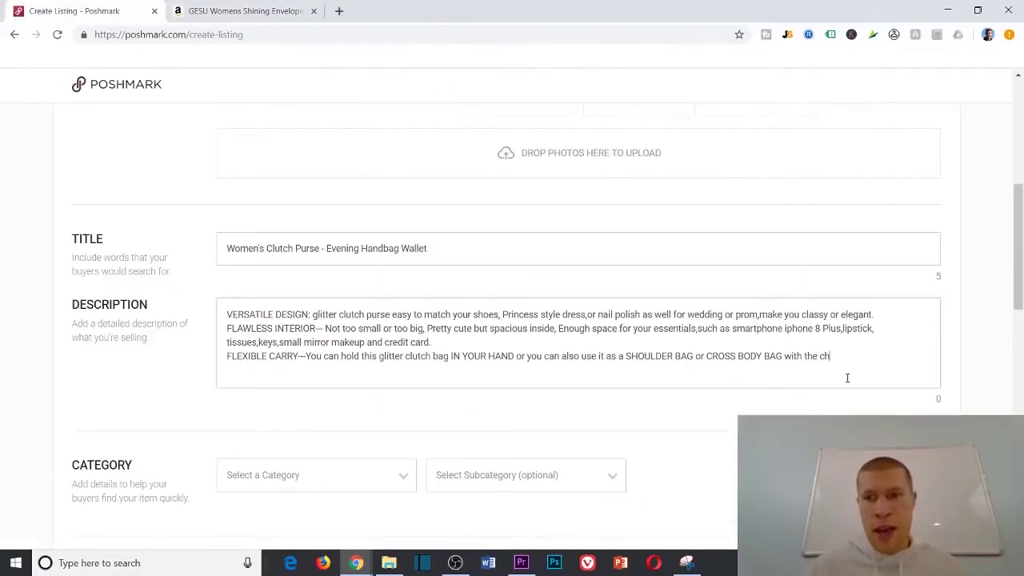
{"action": "left_click_drag", "start_coordinate": [851, 361], "coordinate": [297, 357]}
{"action": "key", "text": "BackSpace"}
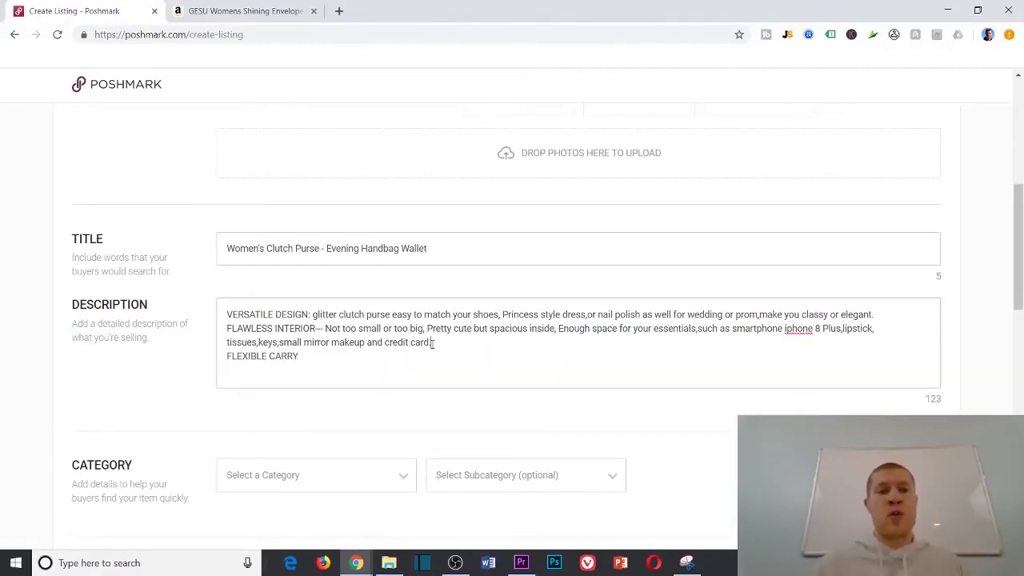
Separate the VERSATILE DESIGN, FLAWLESS INTERIOR and FLEXIBLE CARRY paragraphs in the description with blank lines
{"action": "left_click", "coordinate": [471, 344]}
{"action": "key", "text": "Return"}
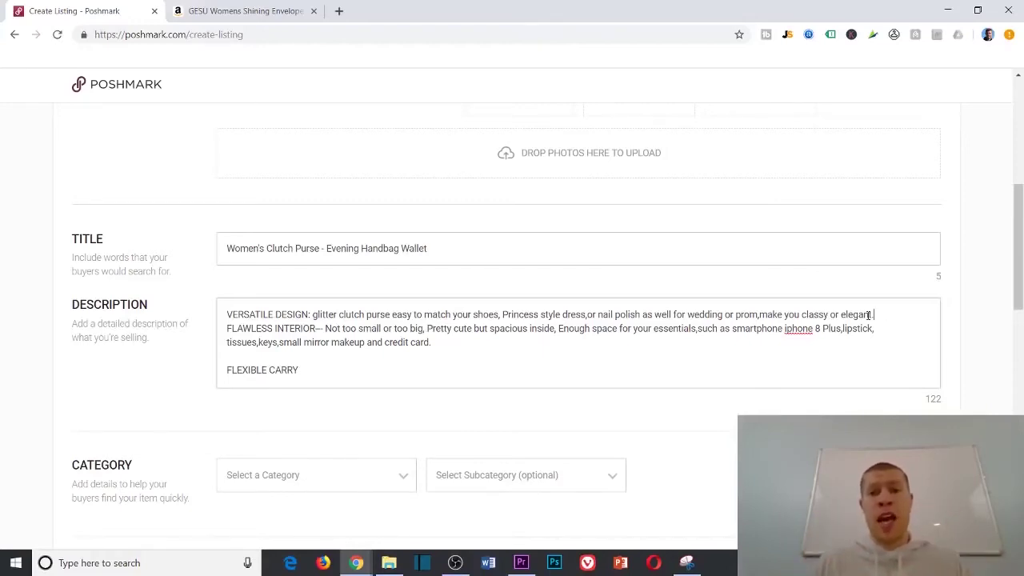
{"action": "key", "text": "Return"}
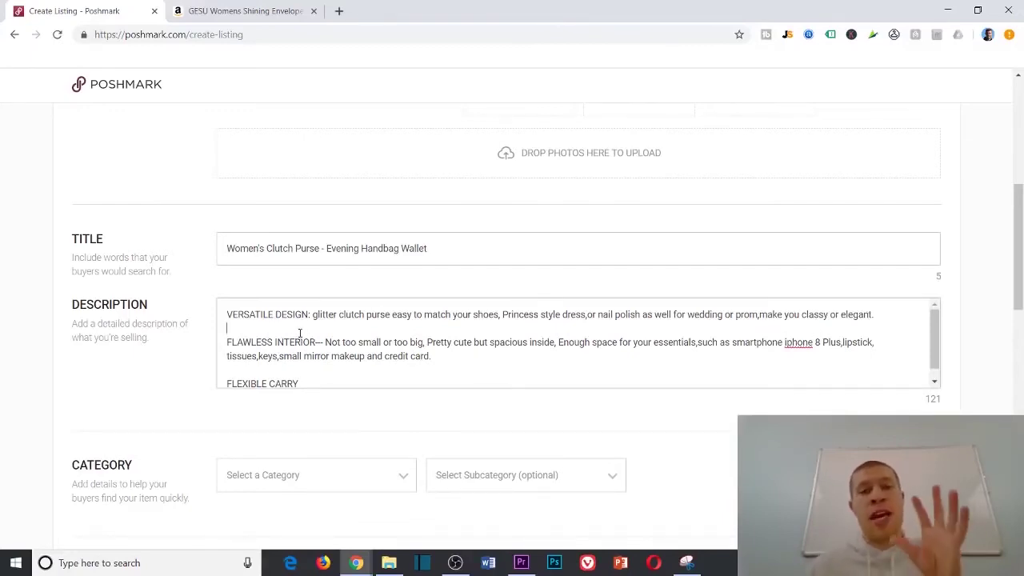
{"action": "scroll", "coordinate": [378, 381], "scroll_direction": "down", "scroll_amount": 1}
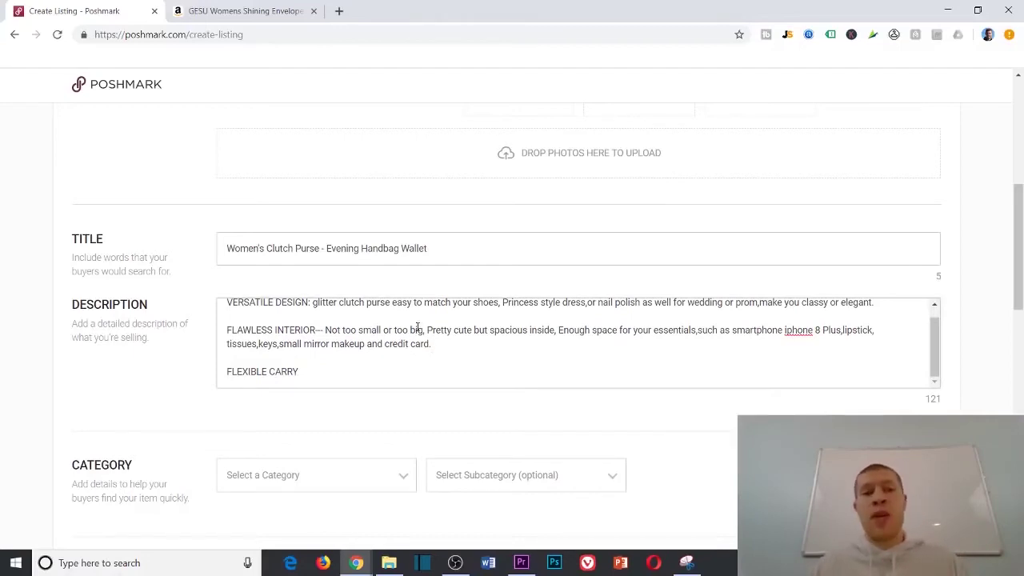
Review the feature bullets on the Amazon product page against the description and photos in the Poshmark listing
{"action": "left_click", "coordinate": [296, 11]}
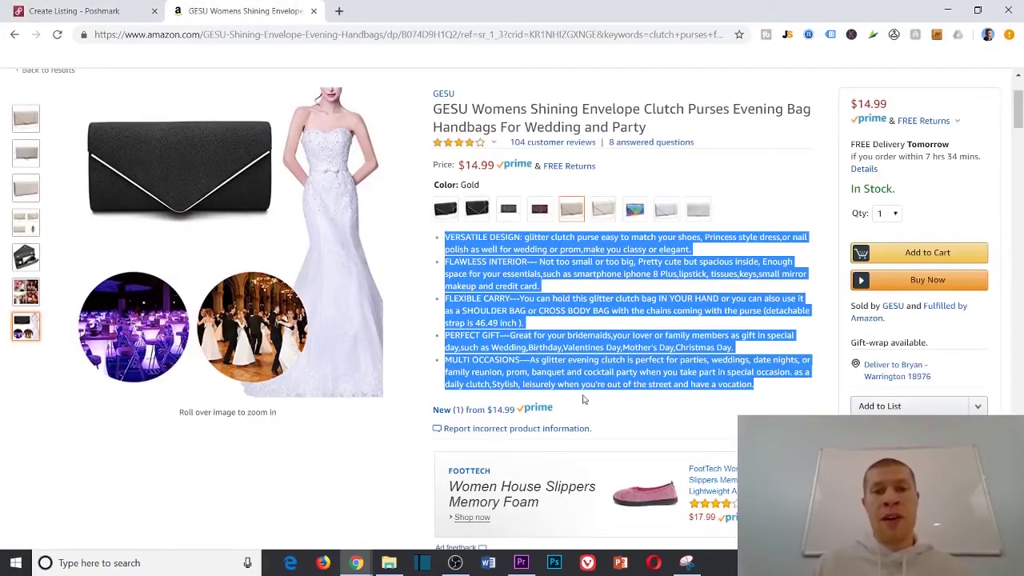
{"action": "left_click", "coordinate": [566, 286]}
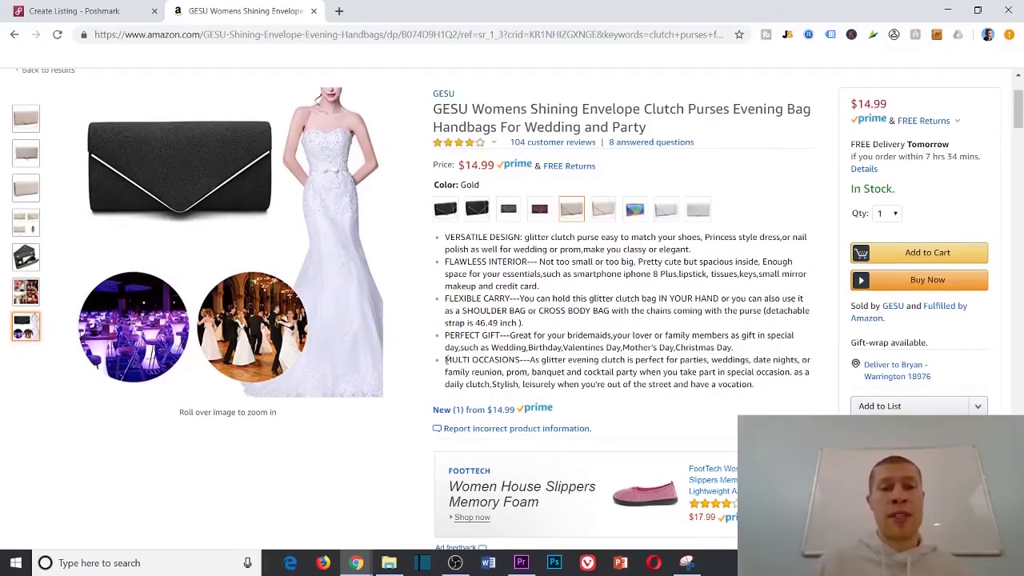
{"action": "left_click_drag", "start_coordinate": [445, 359], "coordinate": [755, 404]}
{"action": "left_click", "coordinate": [762, 389]}
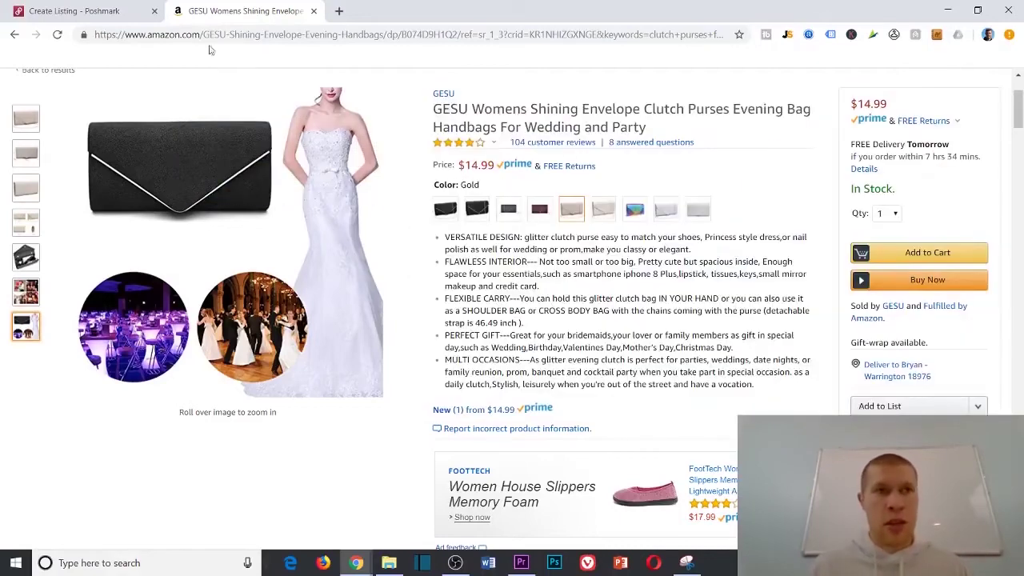
{"action": "scroll", "coordinate": [555, 232], "scroll_direction": "down", "scroll_amount": 3}
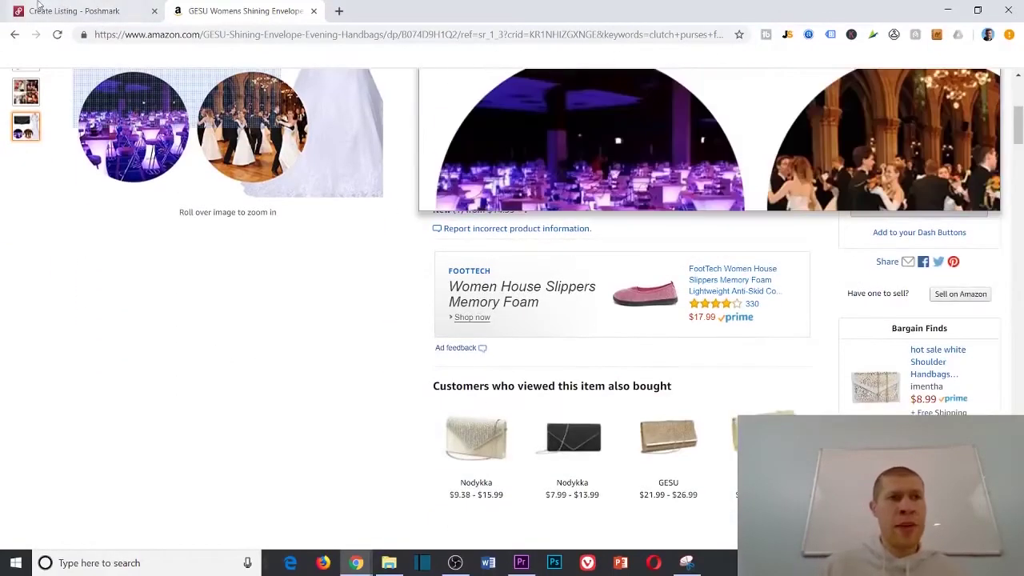
{"action": "left_click", "coordinate": [74, 11]}
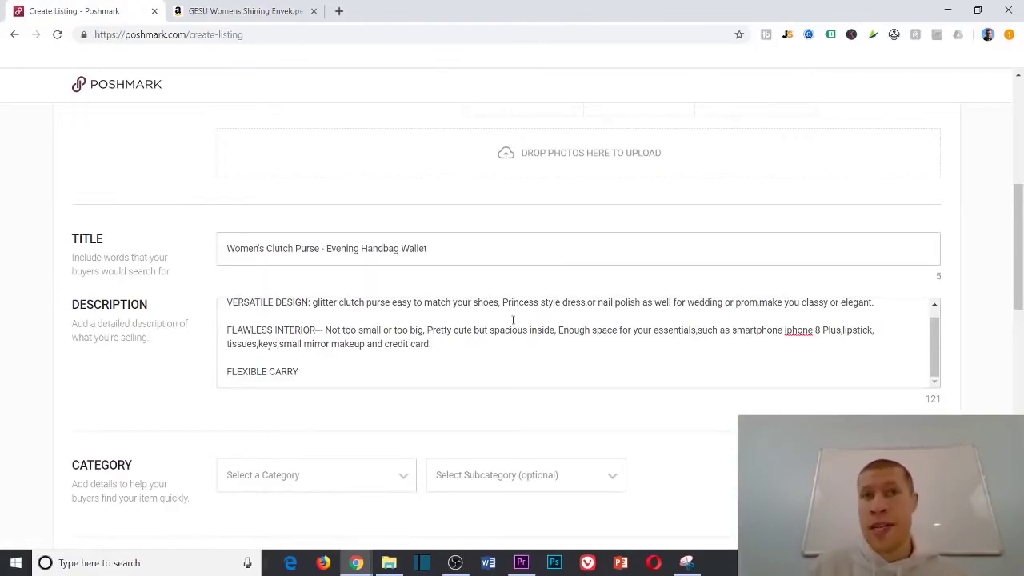
{"action": "left_click", "coordinate": [244, 11]}
{"action": "left_click", "coordinate": [119, 10]}
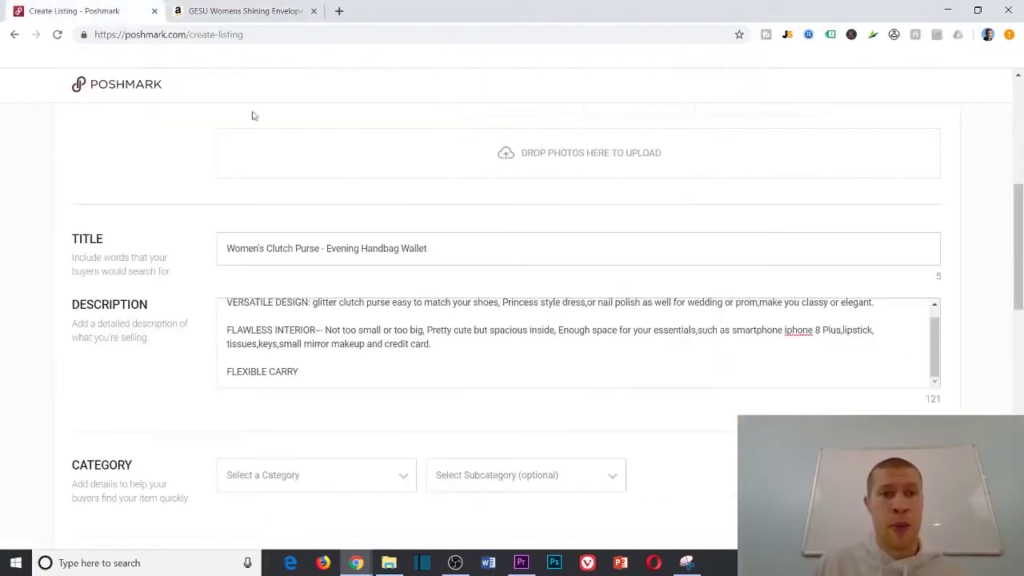
{"action": "scroll", "coordinate": [450, 253], "scroll_direction": "up", "scroll_amount": 3}
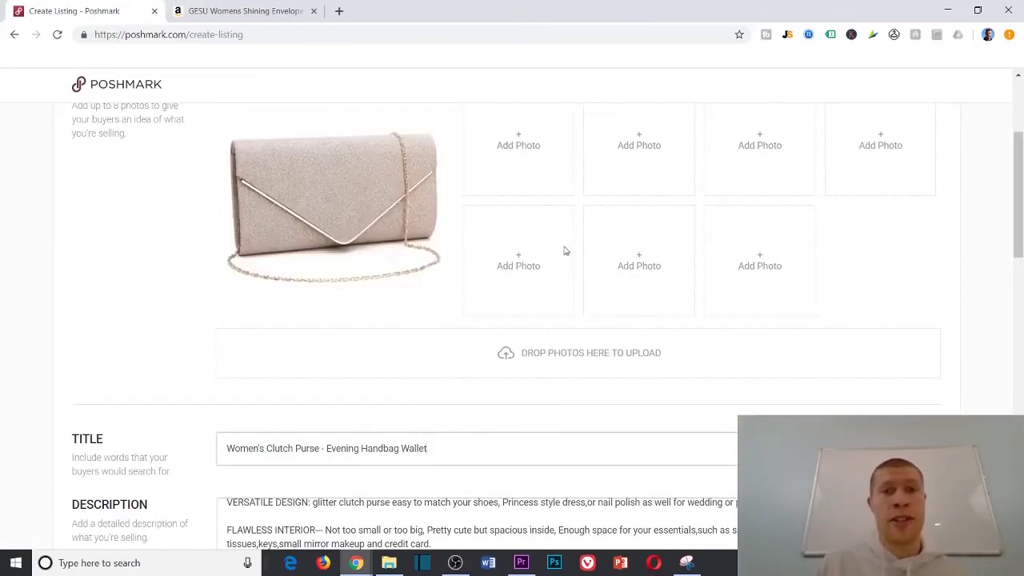
{"action": "scroll", "coordinate": [653, 323], "scroll_direction": "up", "scroll_amount": 1}
Set the listing category to Women Bags with the subcategory Clutches & Wristlets
{"action": "scroll", "coordinate": [484, 333], "scroll_direction": "down", "scroll_amount": 7}
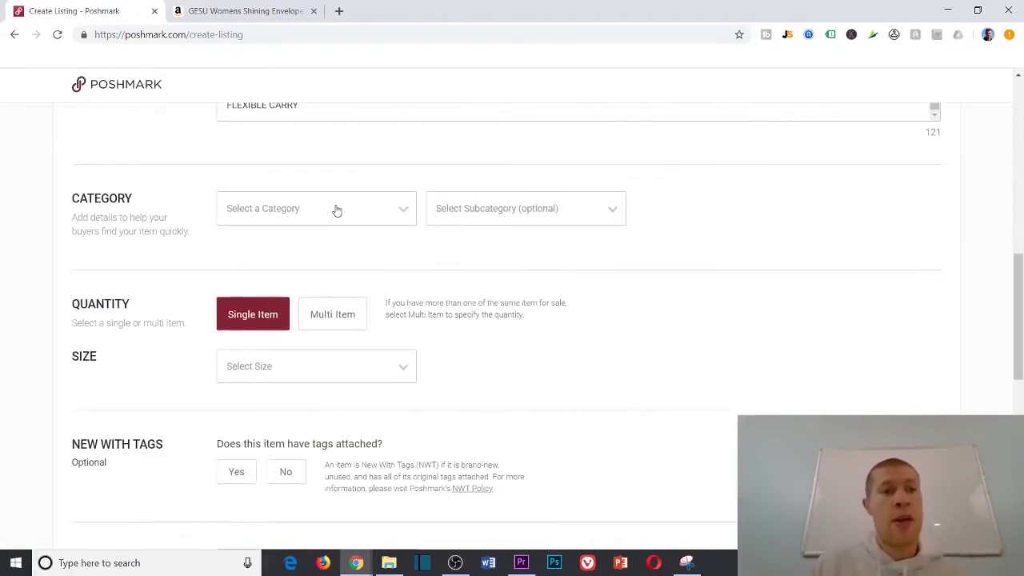
{"action": "left_click", "coordinate": [336, 208]}
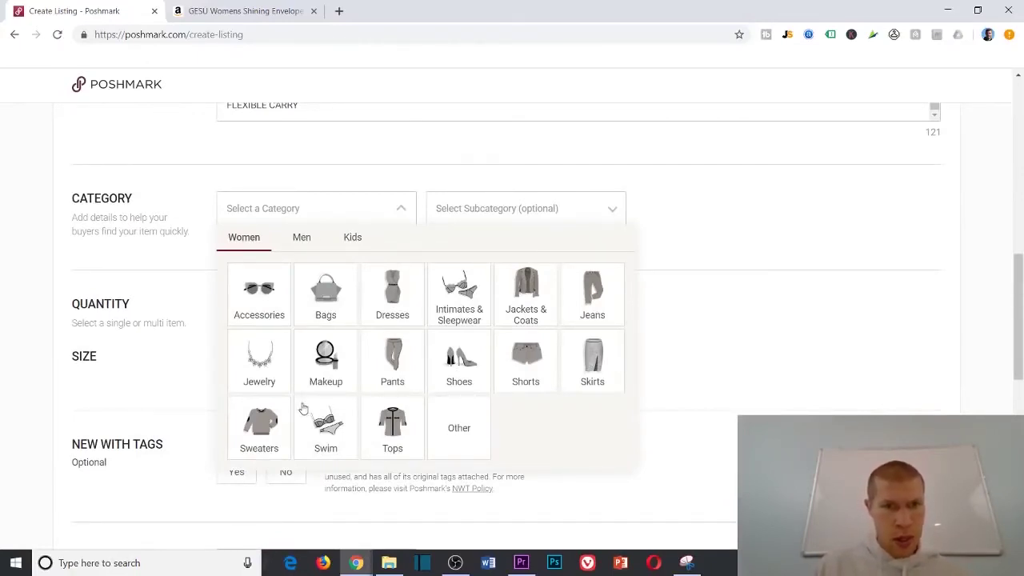
{"action": "left_click", "coordinate": [321, 305]}
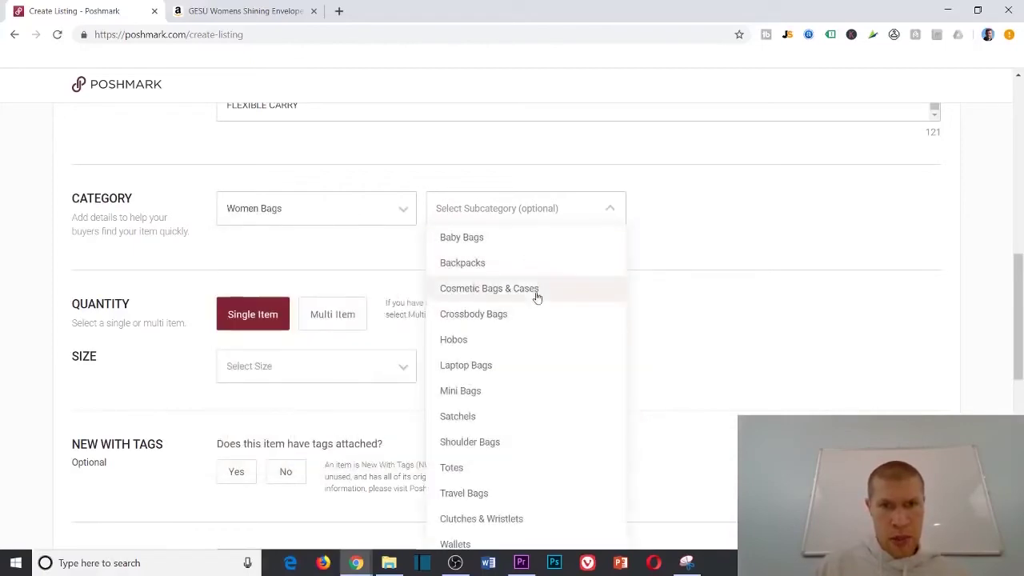
{"action": "scroll", "coordinate": [499, 421], "scroll_direction": "down", "scroll_amount": 2}
{"action": "left_click", "coordinate": [495, 412]}
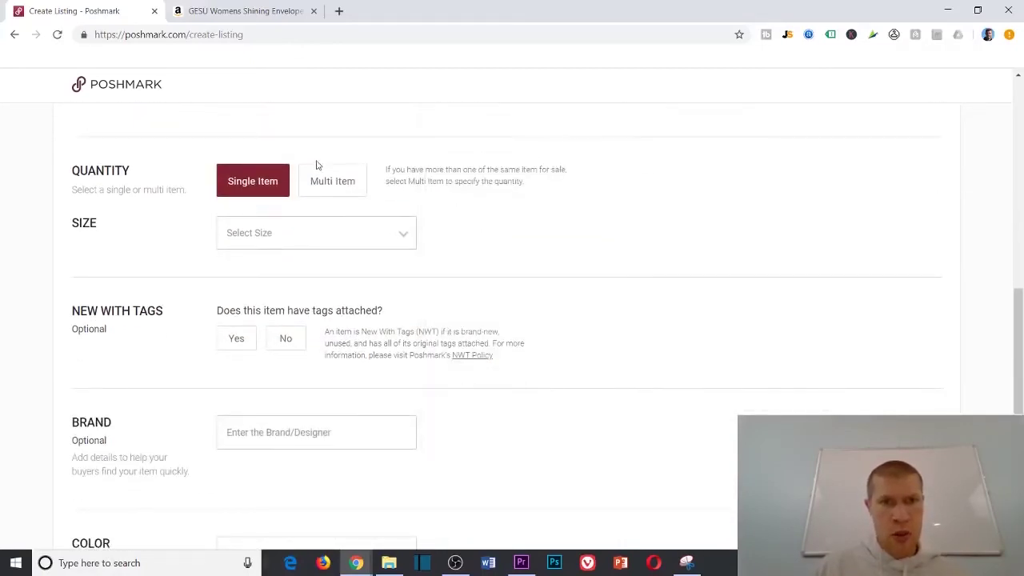
{"action": "scroll", "coordinate": [331, 240], "scroll_direction": "up", "scroll_amount": 2}
{"action": "left_click", "coordinate": [539, 211]}
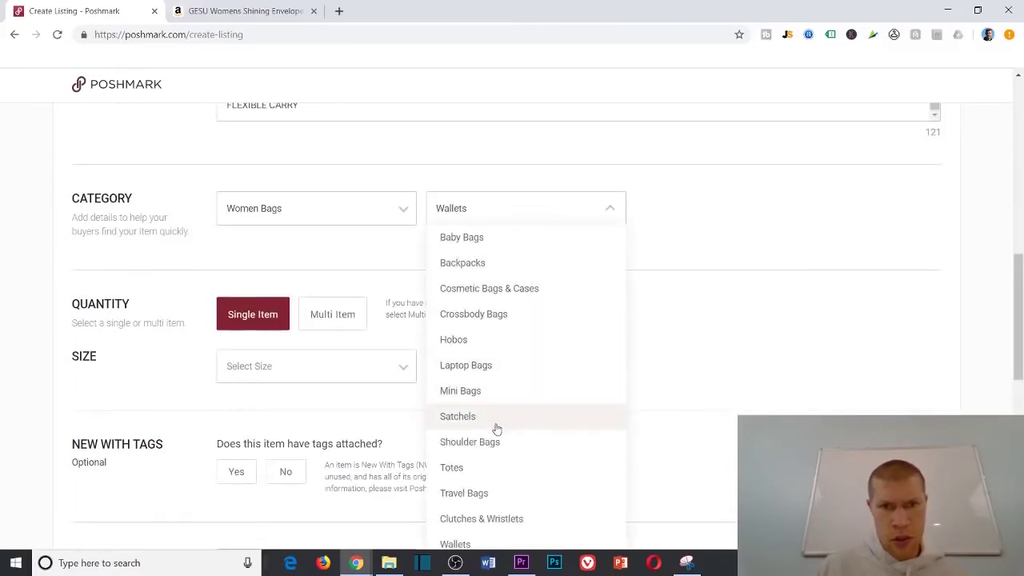
{"action": "scroll", "coordinate": [491, 445], "scroll_direction": "down", "scroll_amount": 1}
{"action": "left_click", "coordinate": [500, 453]}
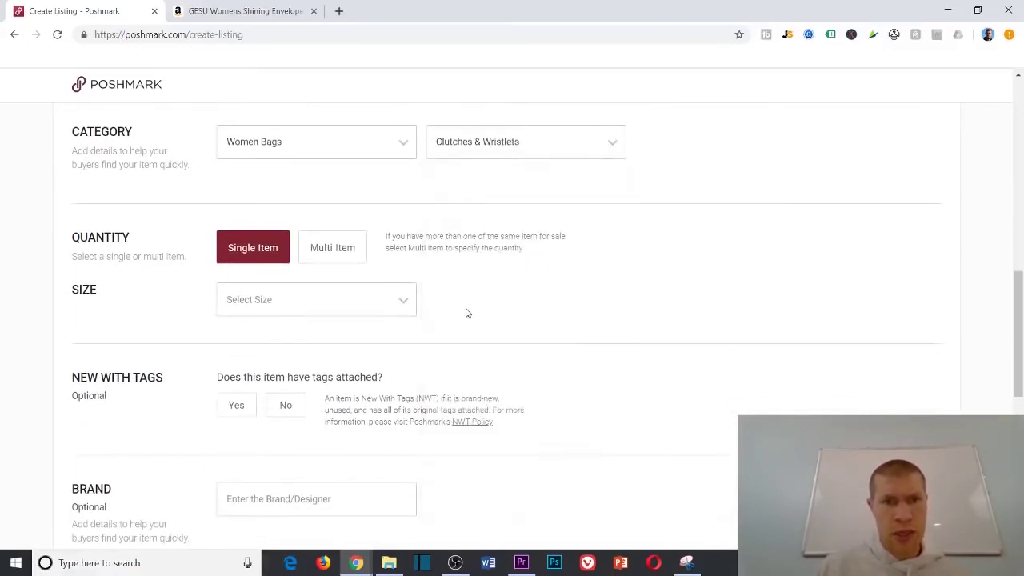
Make the listing a multi-item one in size OS with 5 available
{"action": "left_click", "coordinate": [320, 254]}
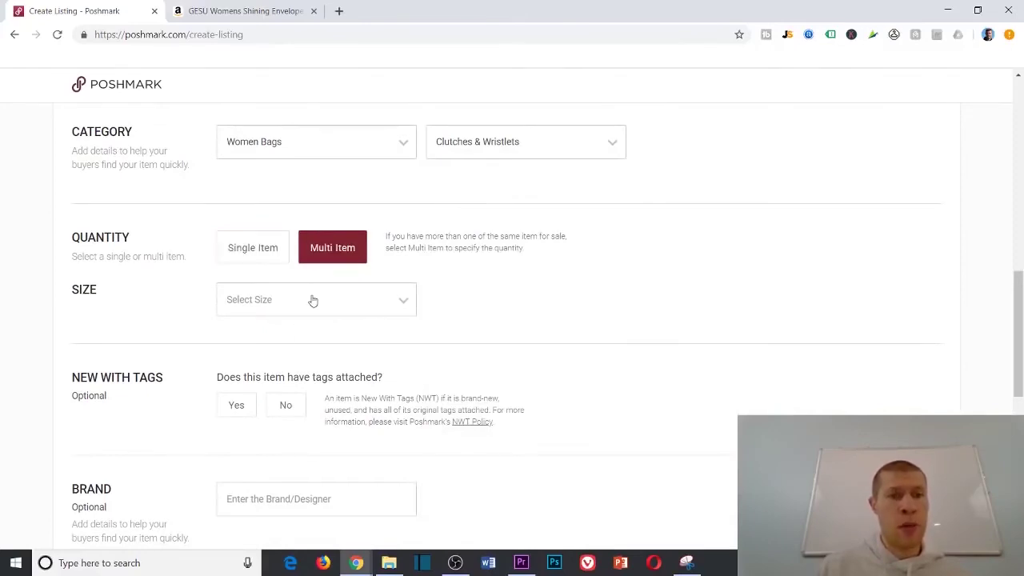
{"action": "left_click", "coordinate": [310, 299]}
{"action": "left_click", "coordinate": [265, 374]}
{"action": "left_click", "coordinate": [600, 407]}
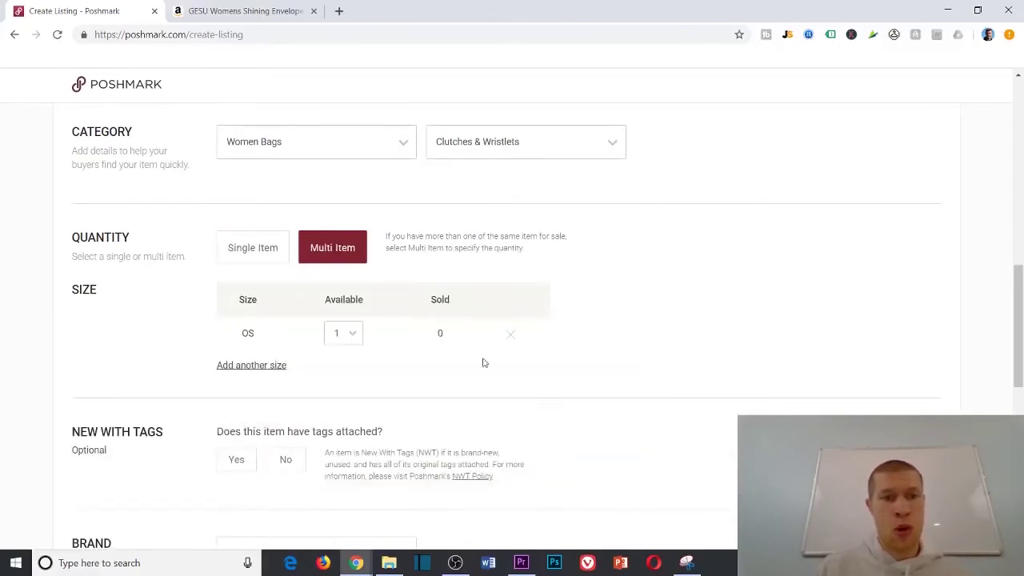
{"action": "left_click", "coordinate": [334, 334]}
{"action": "left_click", "coordinate": [354, 483]}
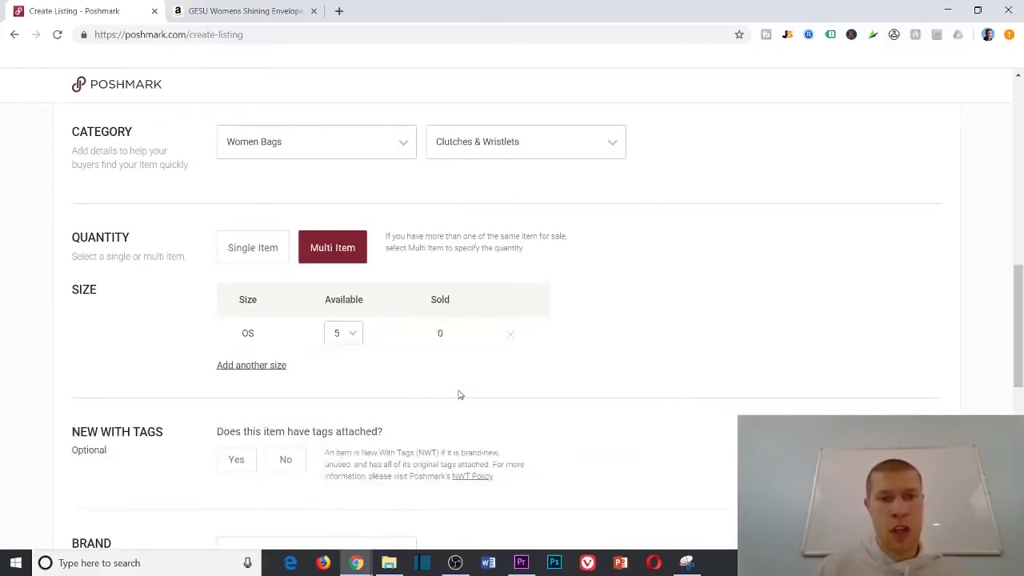
{"action": "right_click", "coordinate": [340, 314]}
{"action": "left_click", "coordinate": [313, 391]}
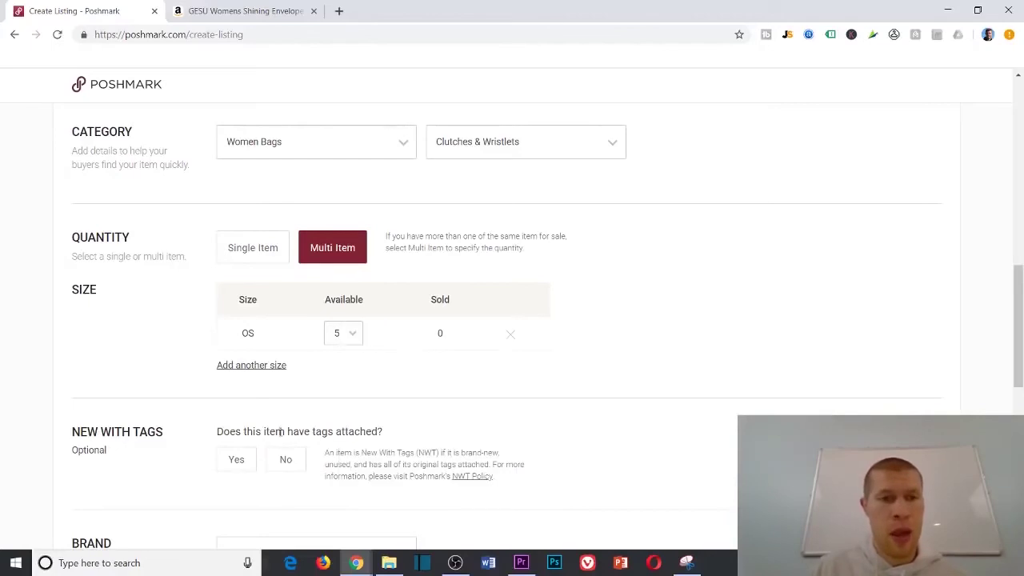
Mark the item as new with tags and add it to the Boutique
{"action": "scroll", "coordinate": [240, 383], "scroll_direction": "down", "scroll_amount": 2}
{"action": "left_click", "coordinate": [240, 327]}
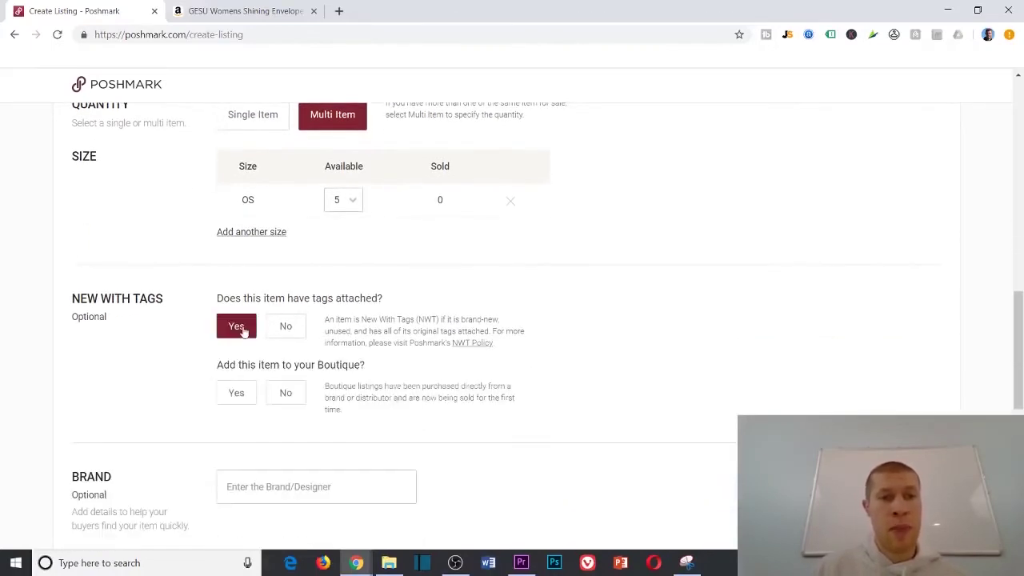
{"action": "left_click", "coordinate": [235, 392]}
Check the purse's color on the Amazon product page and set the listing color to Gold
{"action": "scroll", "coordinate": [391, 342], "scroll_direction": "down", "scroll_amount": 3}
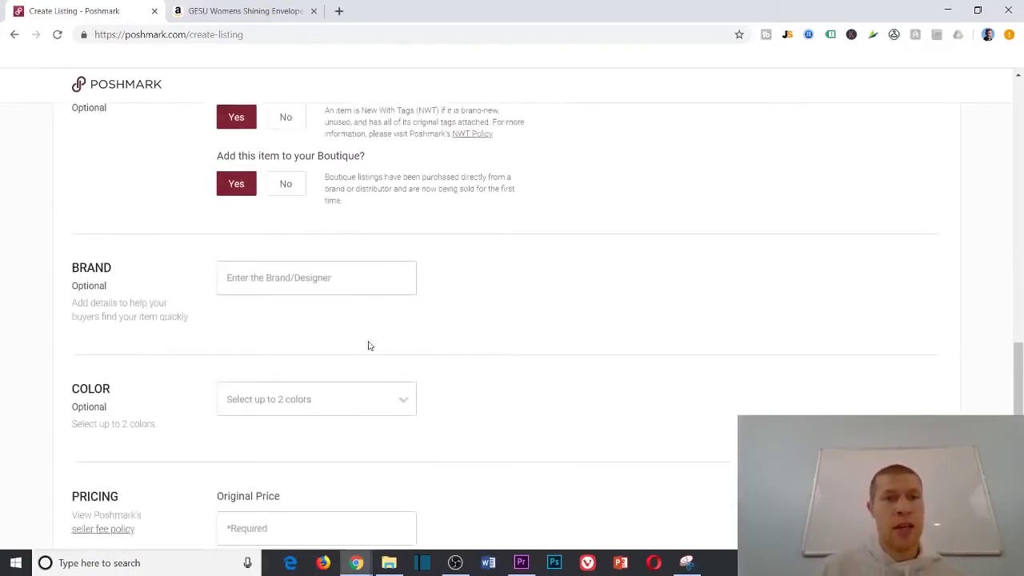
{"action": "left_click", "coordinate": [283, 10]}
{"action": "scroll", "coordinate": [531, 214], "scroll_direction": "up", "scroll_amount": 5}
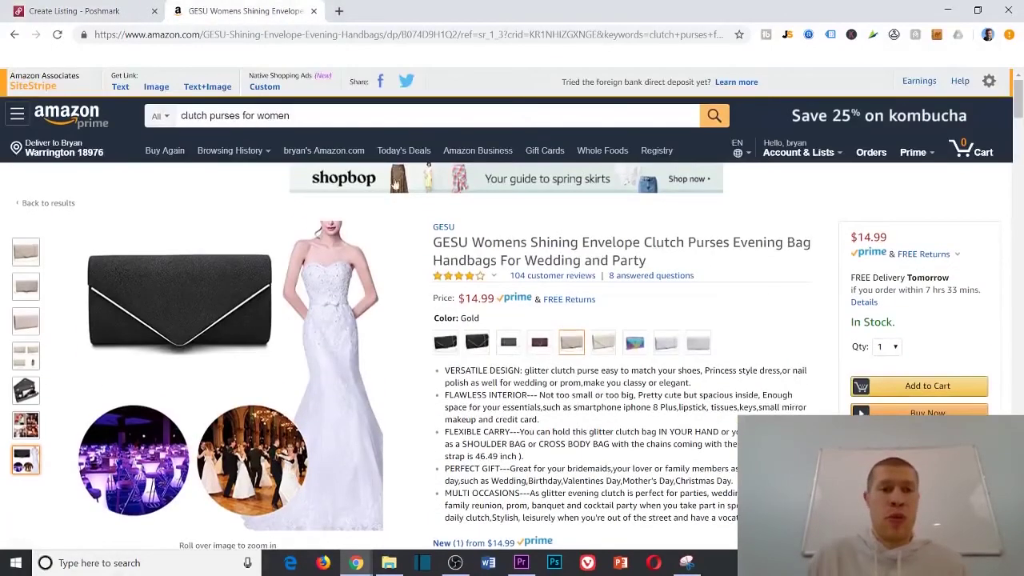
{"action": "left_click", "coordinate": [73, 11]}
{"action": "scroll", "coordinate": [316, 327], "scroll_direction": "down", "scroll_amount": 1}
{"action": "left_click", "coordinate": [305, 290]}
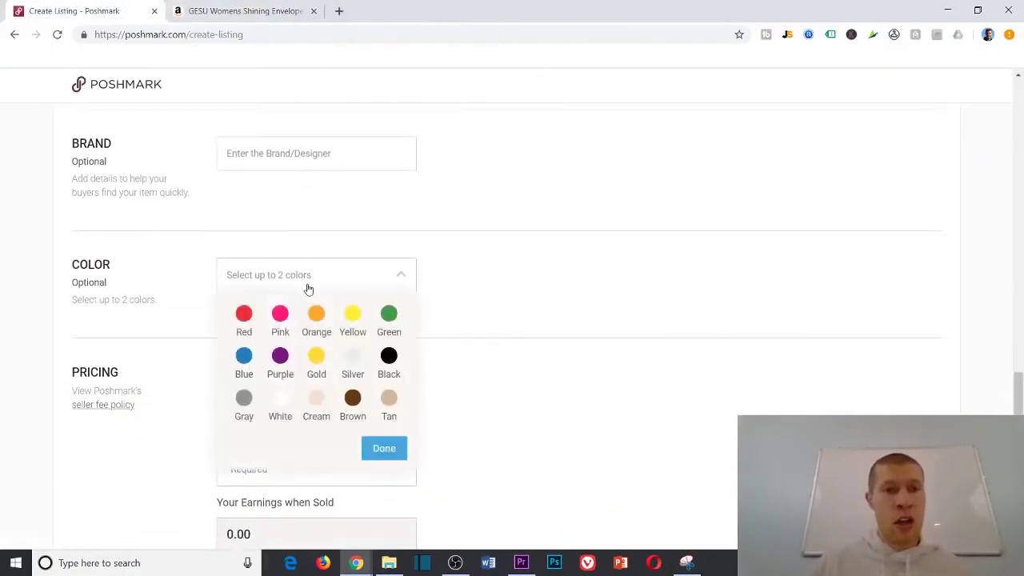
{"action": "left_click", "coordinate": [239, 11]}
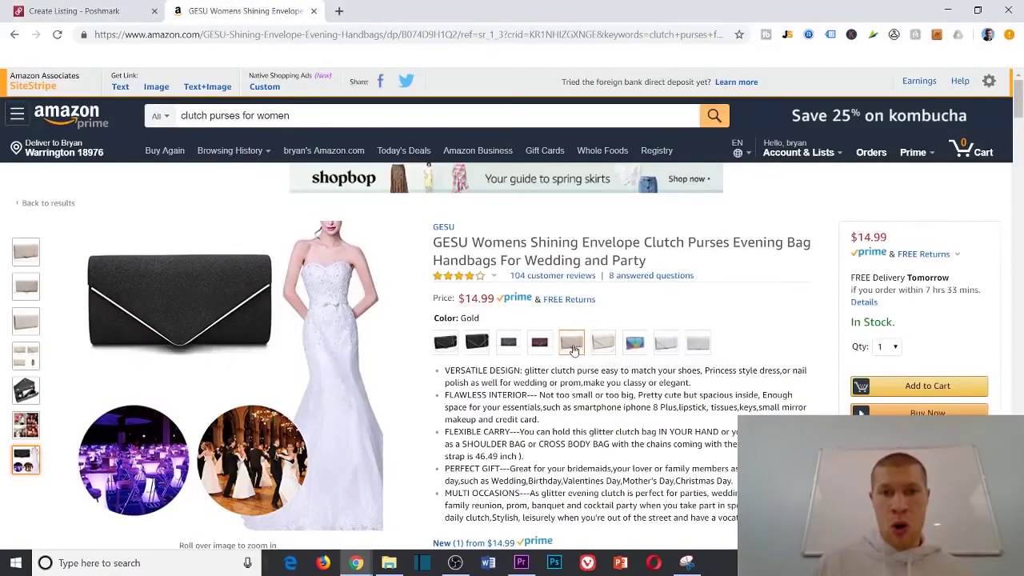
{"action": "left_click", "coordinate": [32, 10]}
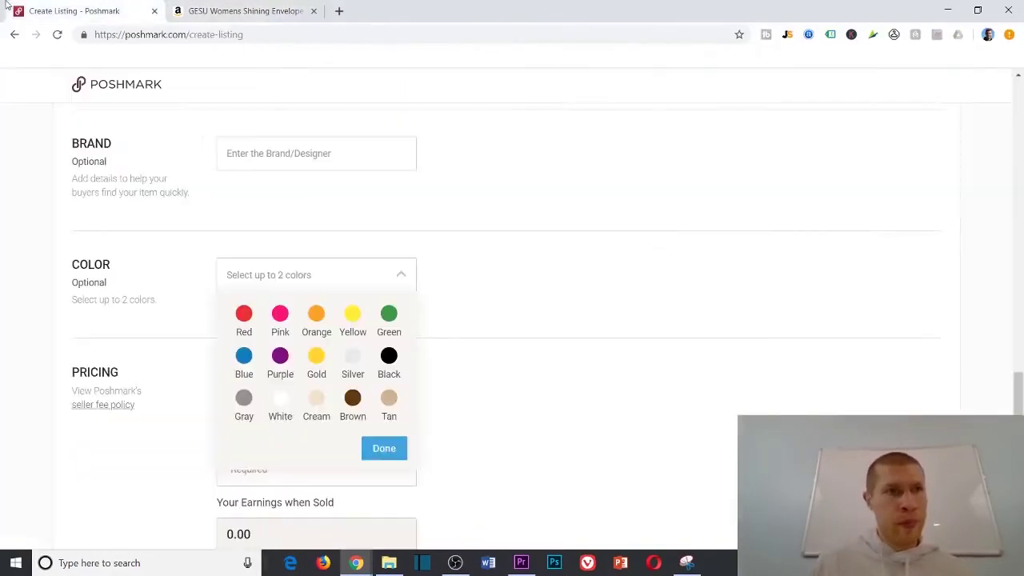
{"action": "left_click", "coordinate": [316, 355]}
{"action": "left_click", "coordinate": [383, 448]}
Check the purse's price on Amazon and enter $20 as both the original price and the listing price
{"action": "scroll", "coordinate": [494, 407], "scroll_direction": "down", "scroll_amount": 1}
{"action": "scroll", "coordinate": [493, 407], "scroll_direction": "down", "scroll_amount": 2}
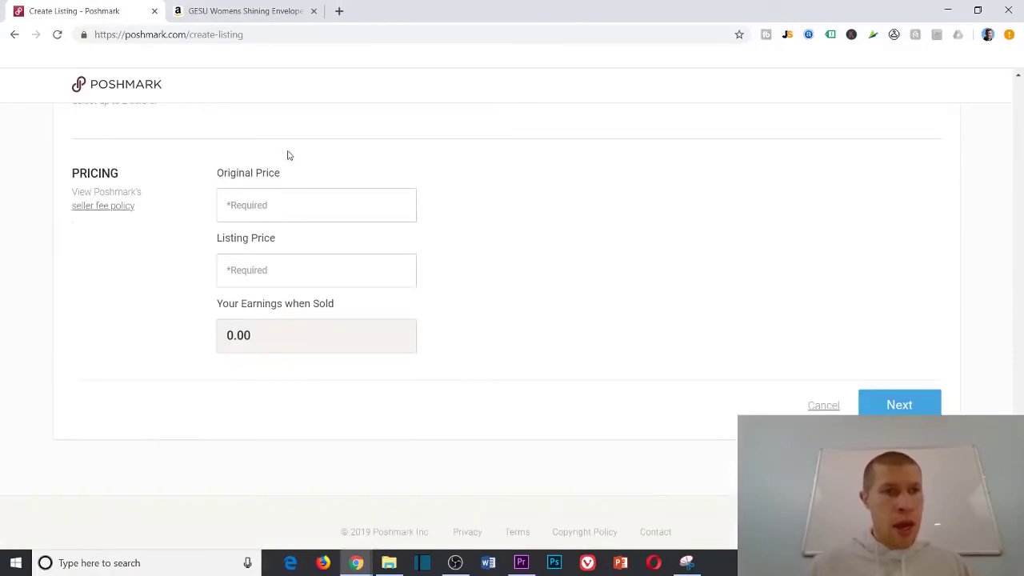
{"action": "left_click", "coordinate": [227, 11]}
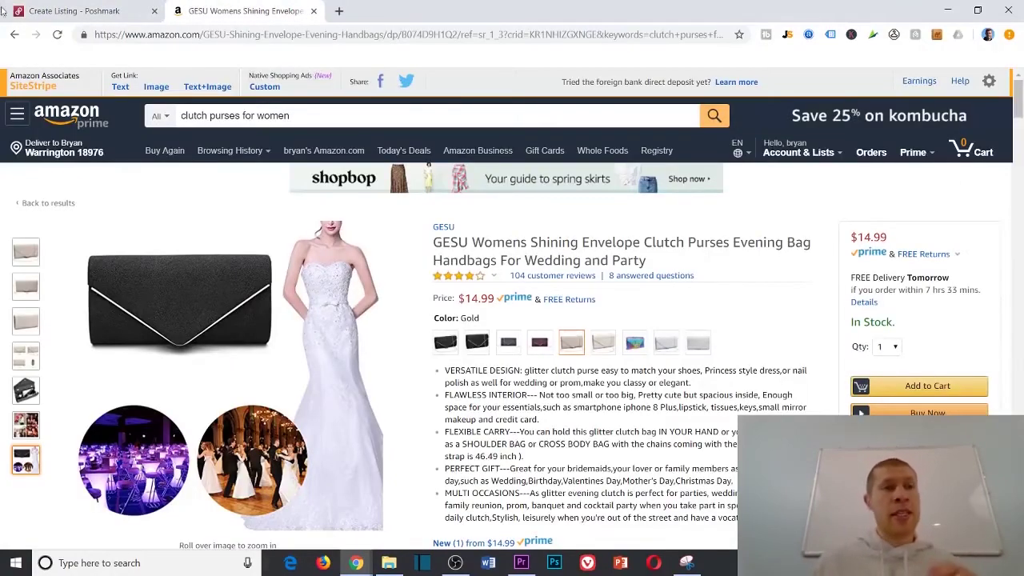
{"action": "left_click", "coordinate": [80, 10]}
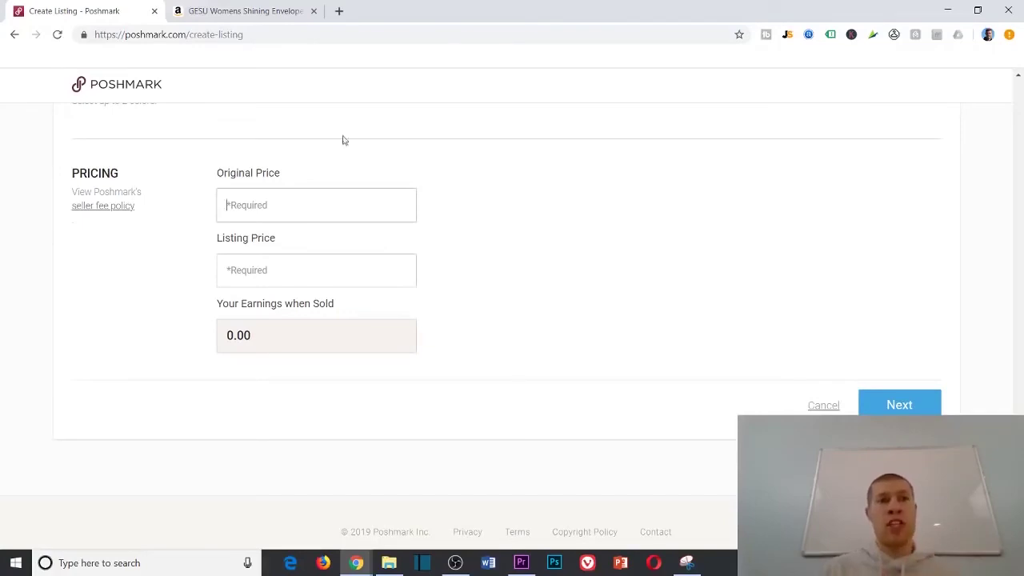
{"action": "left_click", "coordinate": [254, 8]}
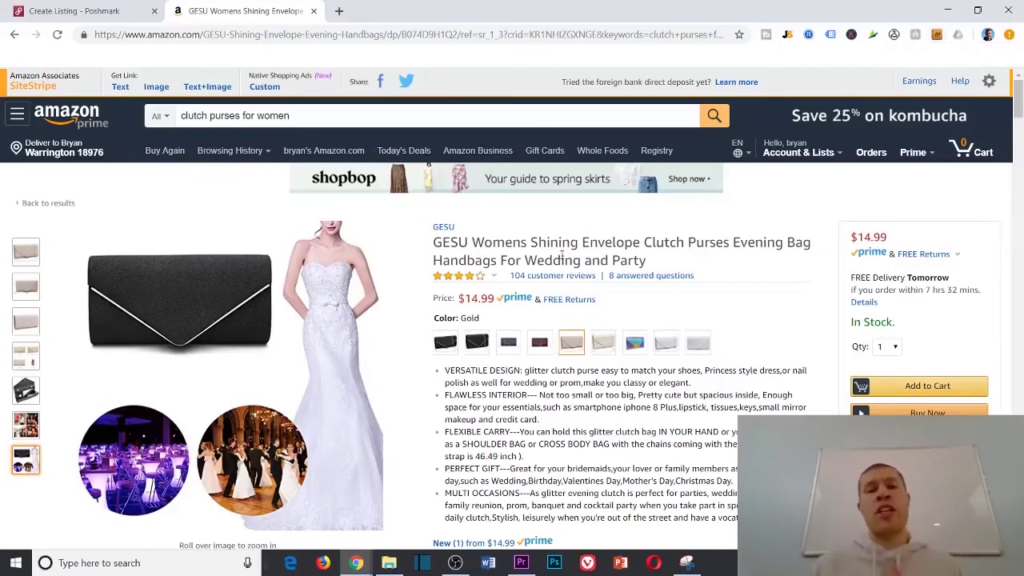
{"action": "left_click", "coordinate": [108, 8]}
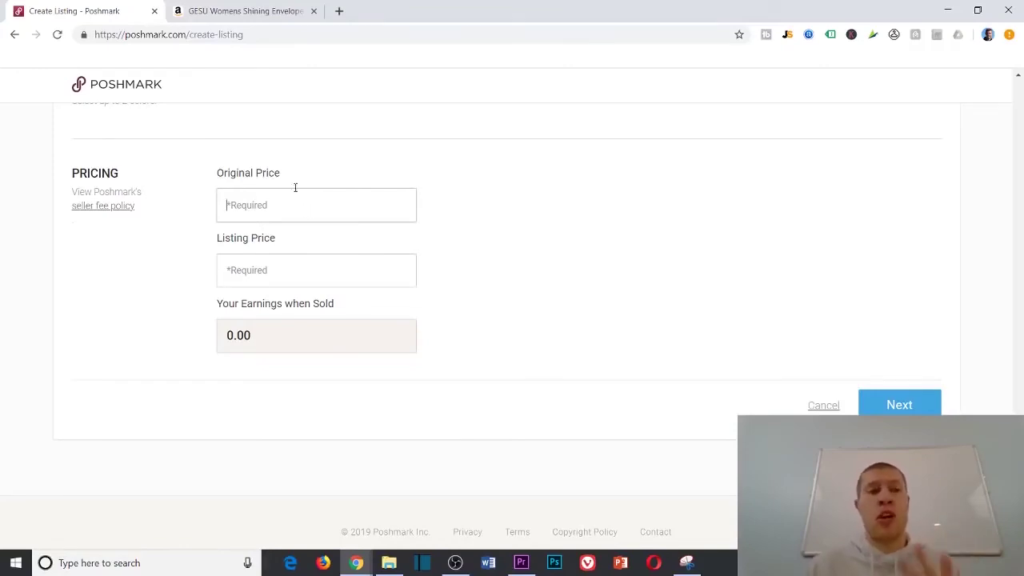
{"action": "left_click", "coordinate": [232, 10]}
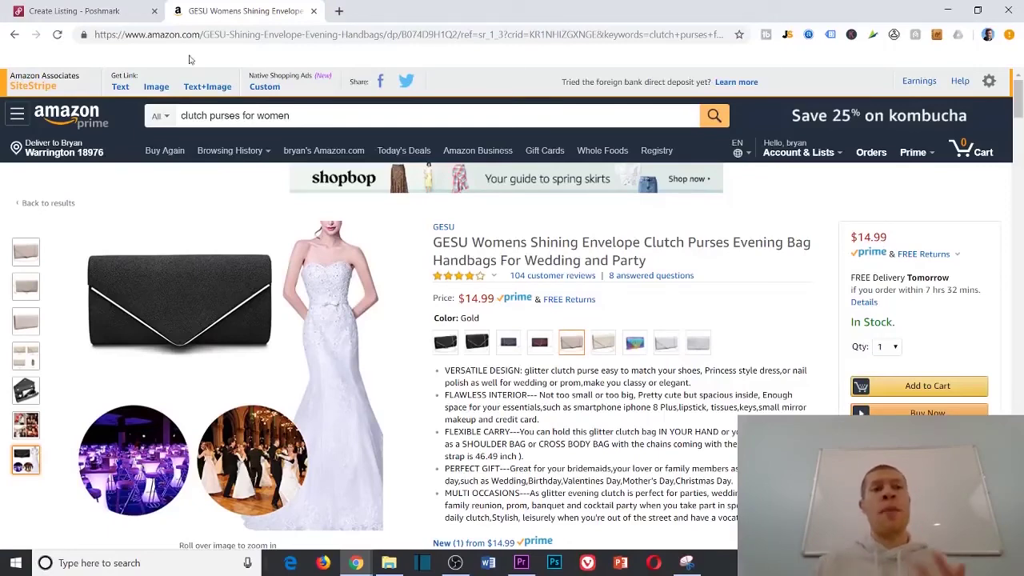
{"action": "left_click", "coordinate": [79, 11]}
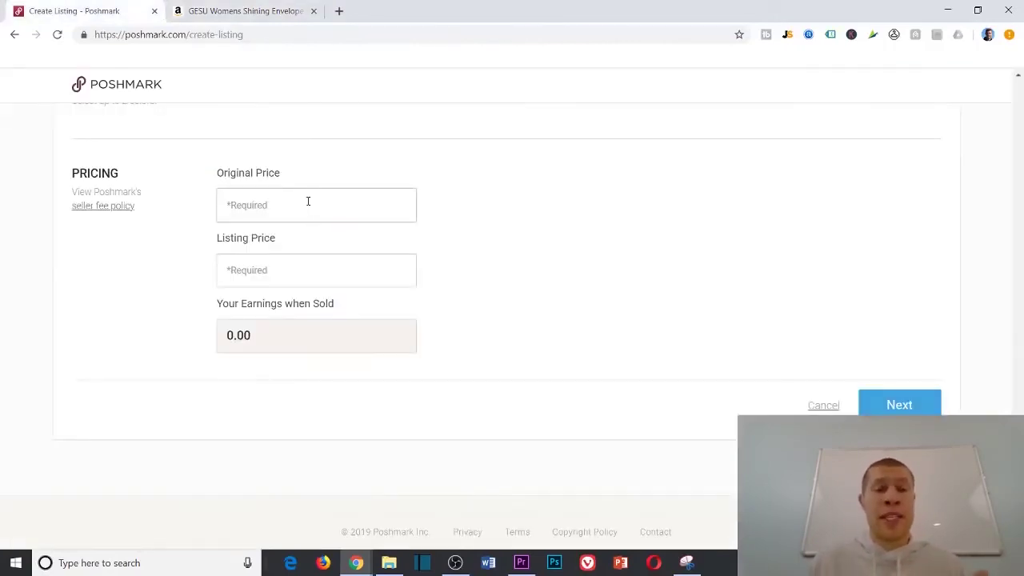
{"action": "type", "text": "20"}
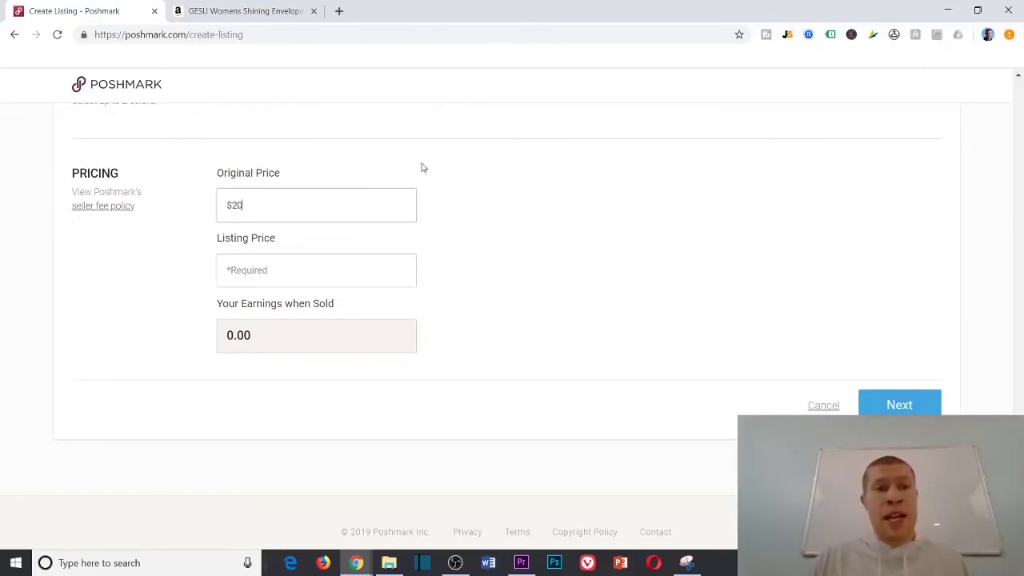
{"action": "left_click", "coordinate": [310, 283]}
{"action": "type", "text": "20"}
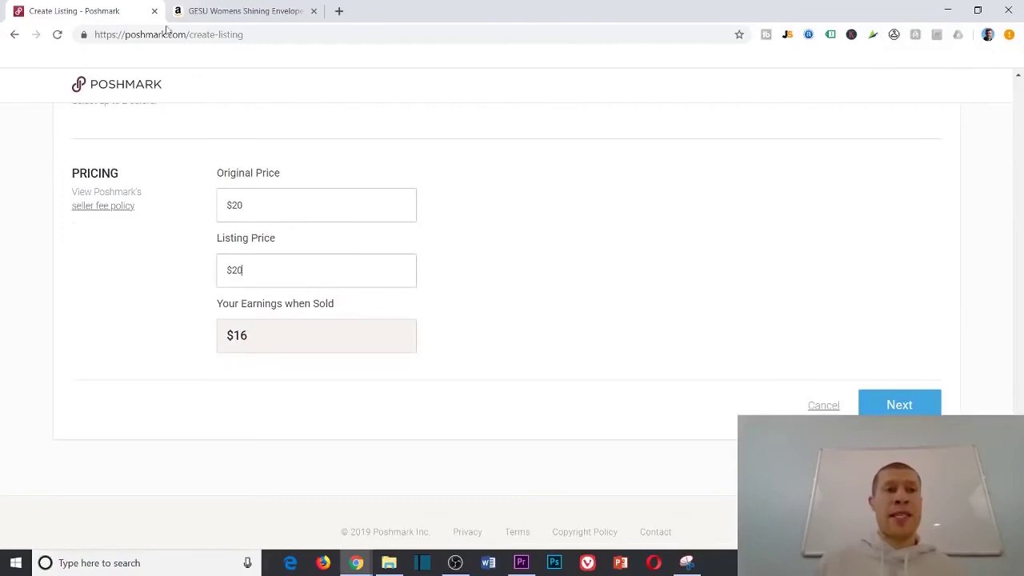
Recheck the Amazon price and set both the original price and the listing price to $25
{"action": "left_click", "coordinate": [248, 8]}
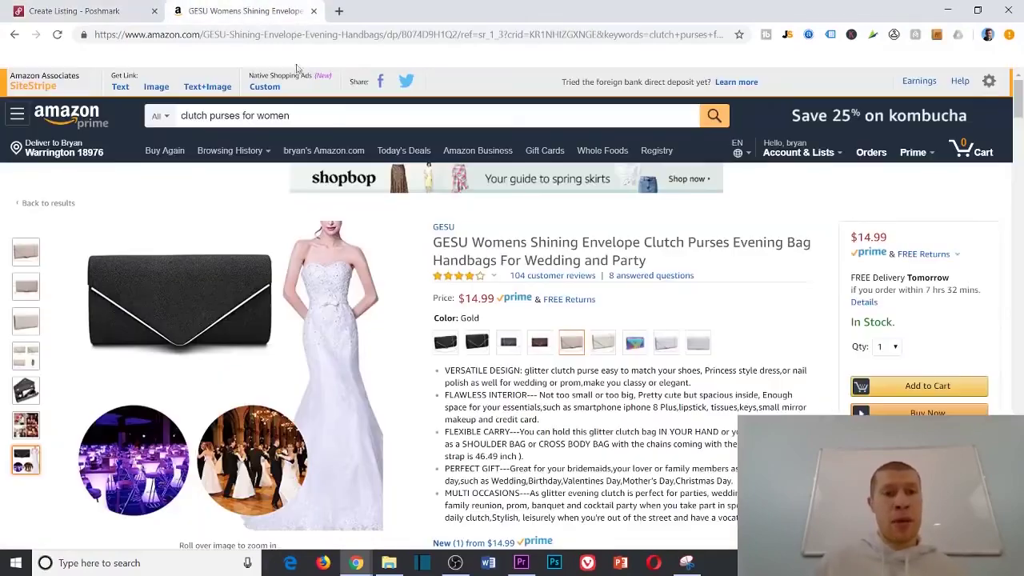
{"action": "left_click", "coordinate": [80, 10]}
{"action": "left_click_drag", "start_coordinate": [326, 209], "coordinate": [73, 187]}
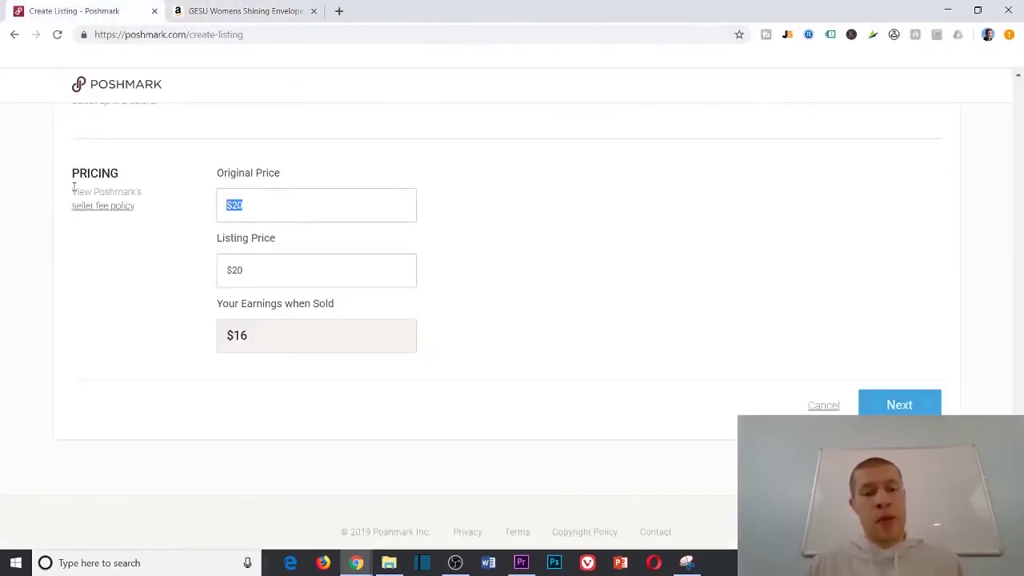
{"action": "type", "text": "25"}
{"action": "key", "text": "Tab"}
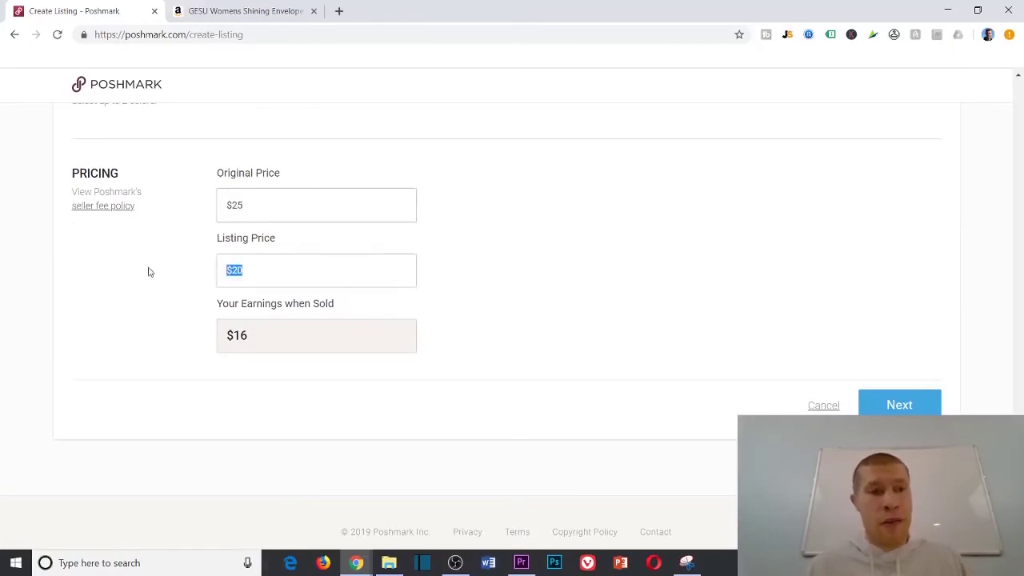
{"action": "type", "text": "25"}
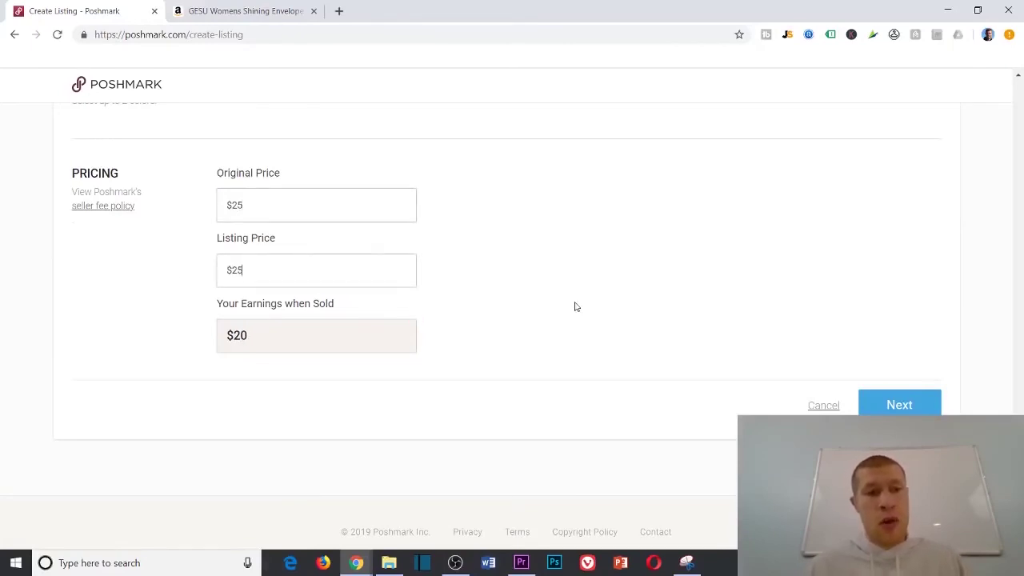
Review the listing's pricing, item details and photo against the product and its price on the Amazon page
{"action": "left_click", "coordinate": [273, 9]}
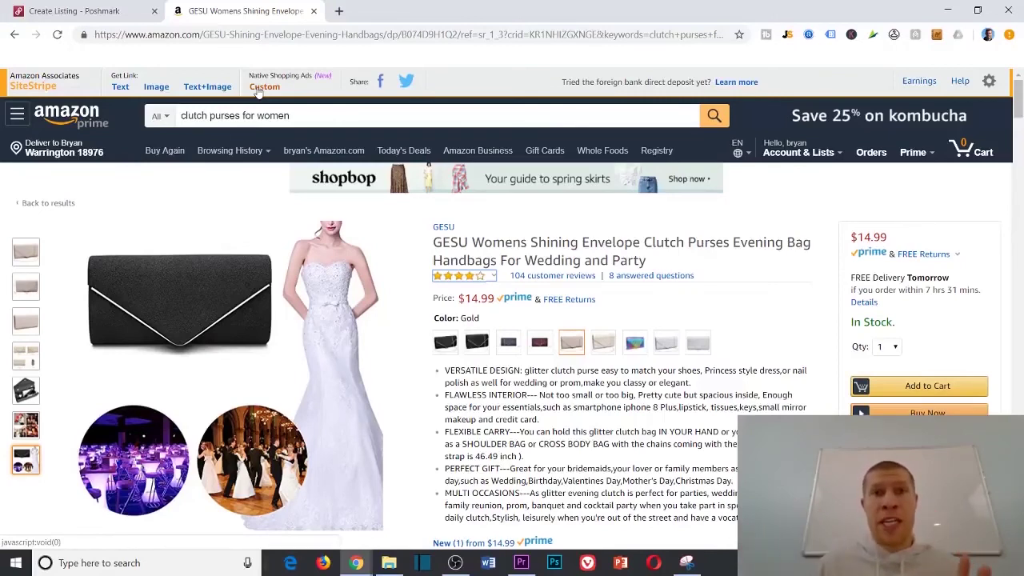
{"action": "left_click", "coordinate": [64, 9]}
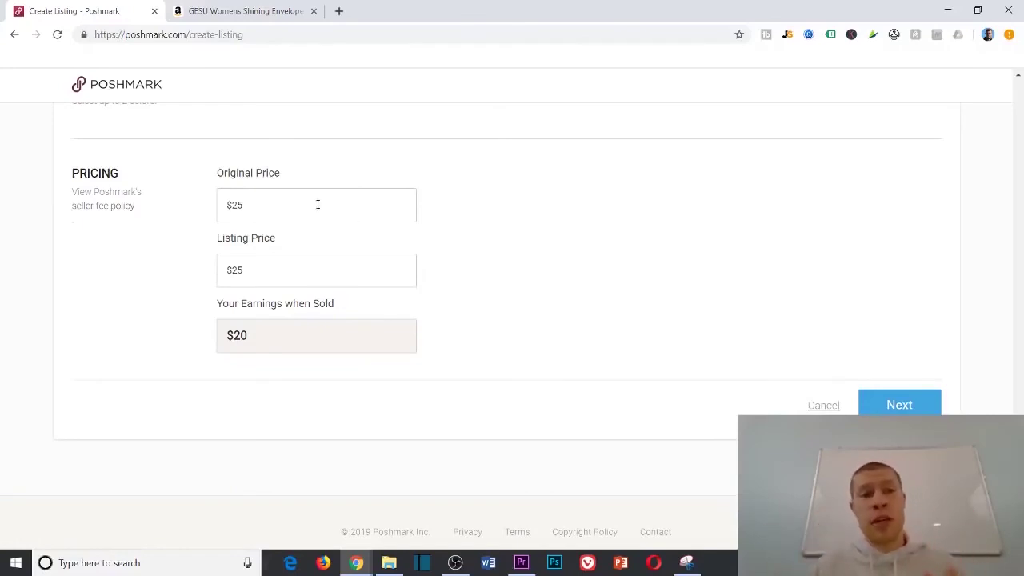
{"action": "scroll", "coordinate": [624, 249], "scroll_direction": "up", "scroll_amount": 15}
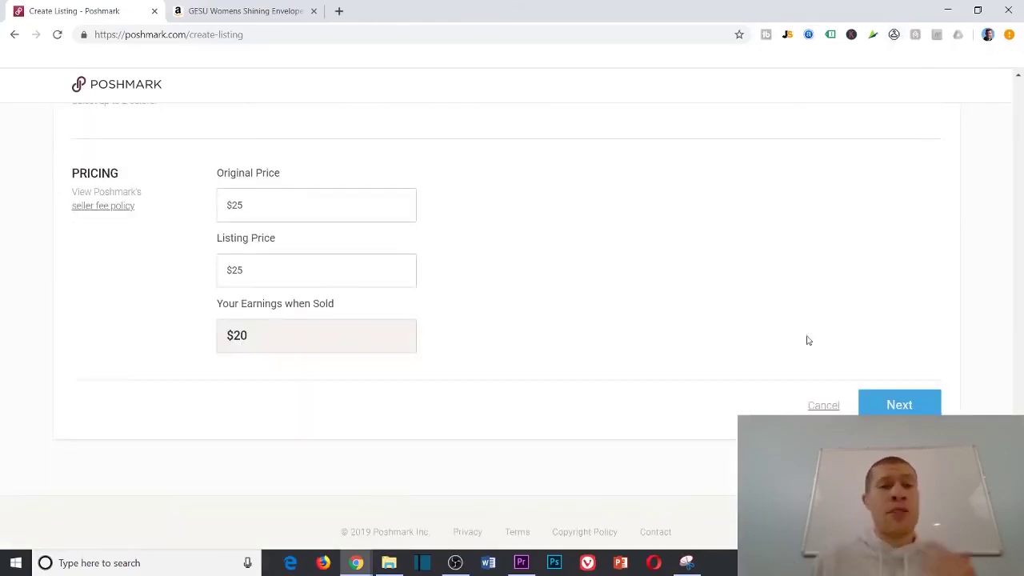
{"action": "scroll", "coordinate": [807, 340], "scroll_direction": "up", "scroll_amount": 10}
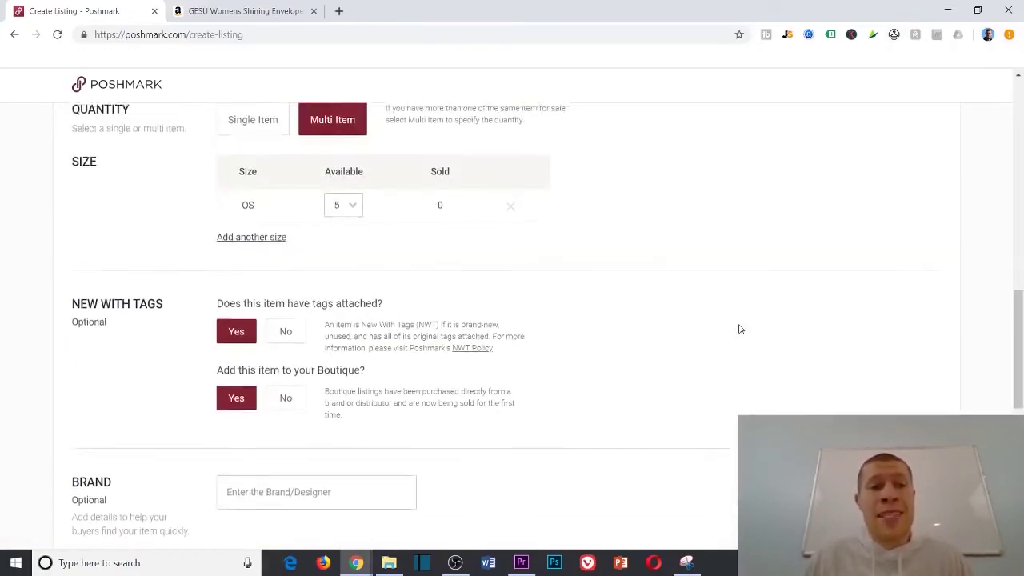
{"action": "scroll", "coordinate": [715, 346], "scroll_direction": "up", "scroll_amount": 8}
{"action": "scroll", "coordinate": [514, 237], "scroll_direction": "down", "scroll_amount": 1}
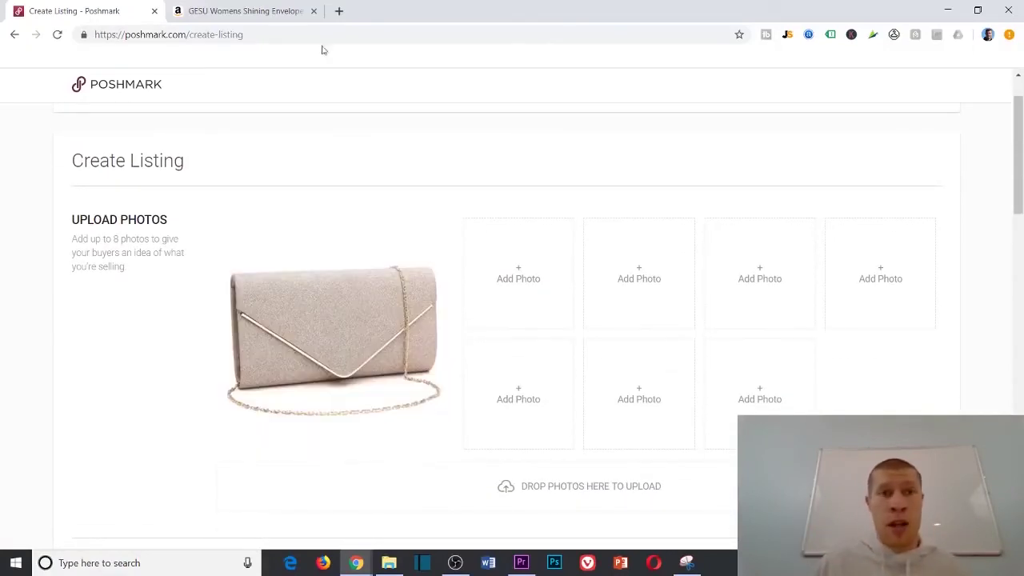
{"action": "left_click", "coordinate": [186, 9]}
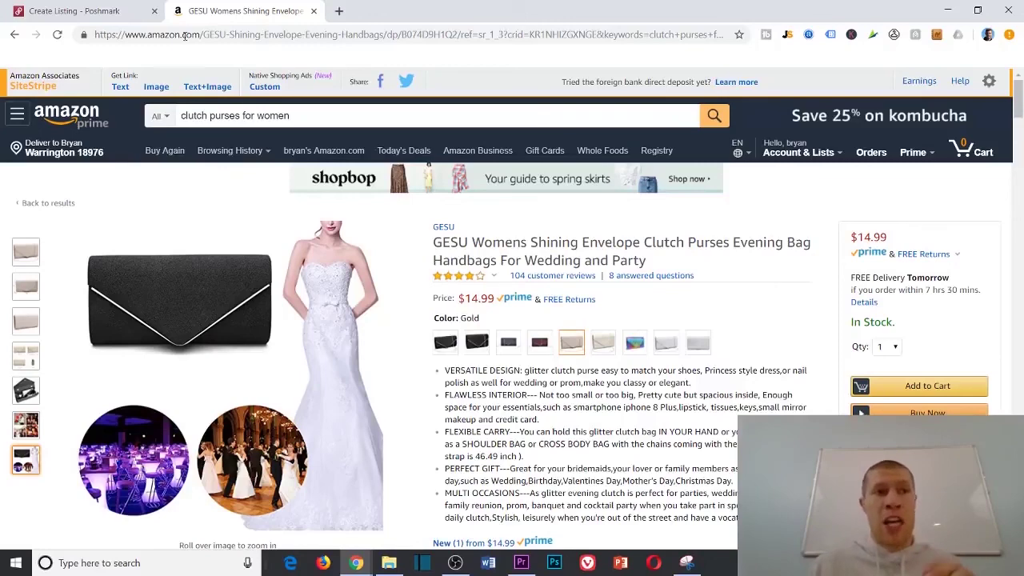
{"action": "left_click", "coordinate": [108, 10]}
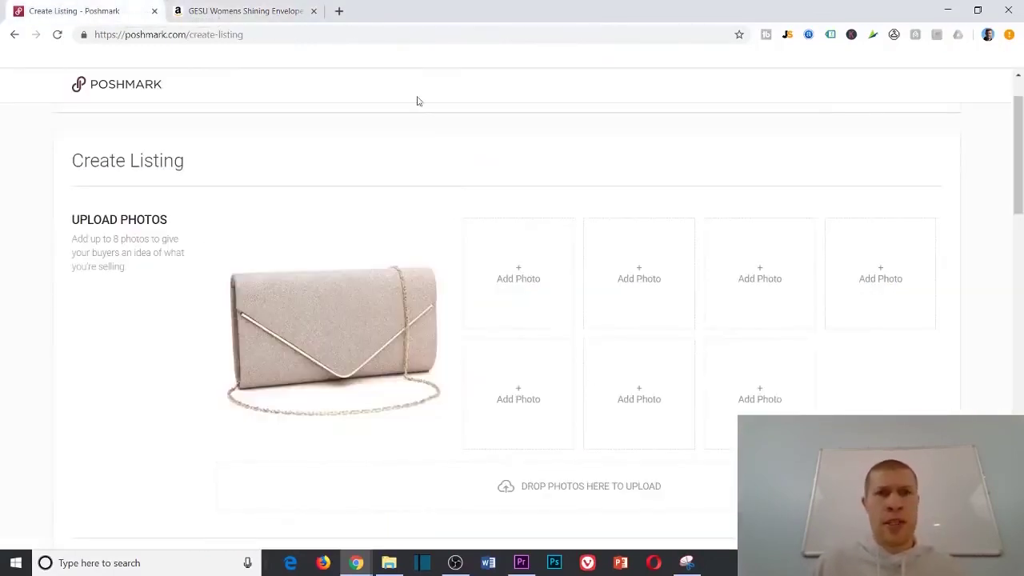
{"action": "left_click", "coordinate": [256, 10]}
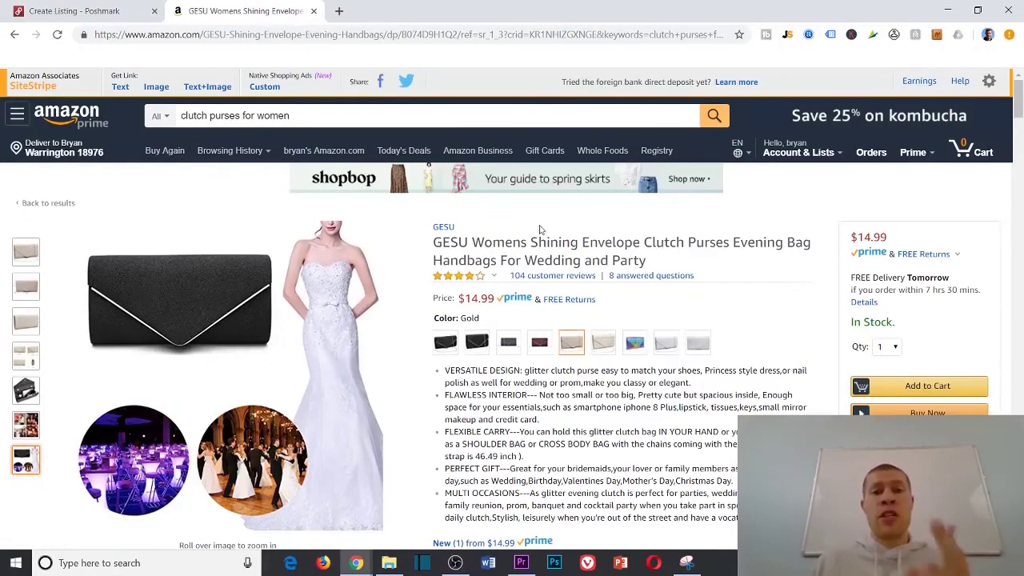
{"action": "left_click_drag", "start_coordinate": [459, 299], "coordinate": [494, 301]}
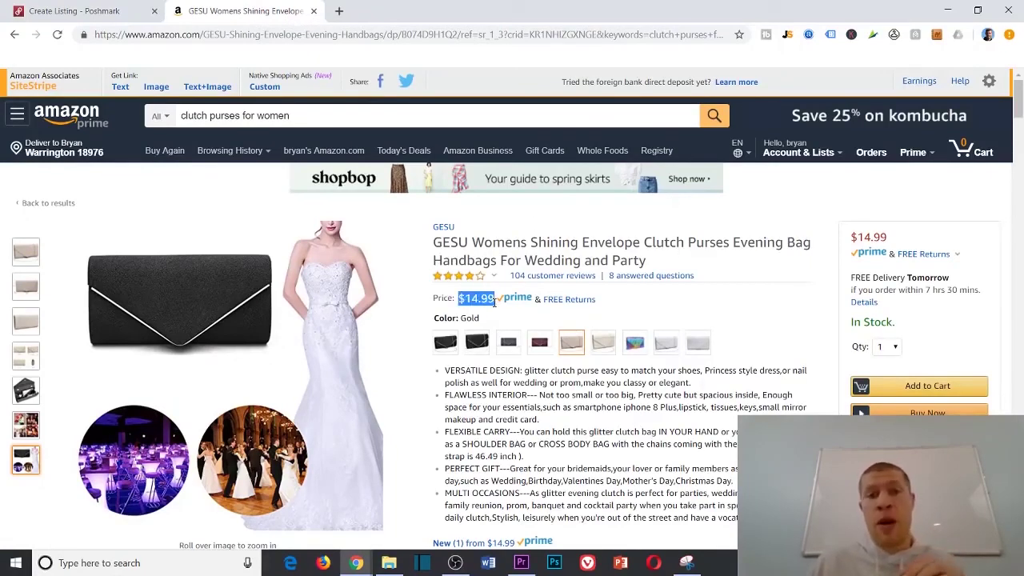
{"action": "left_click", "coordinate": [518, 242]}
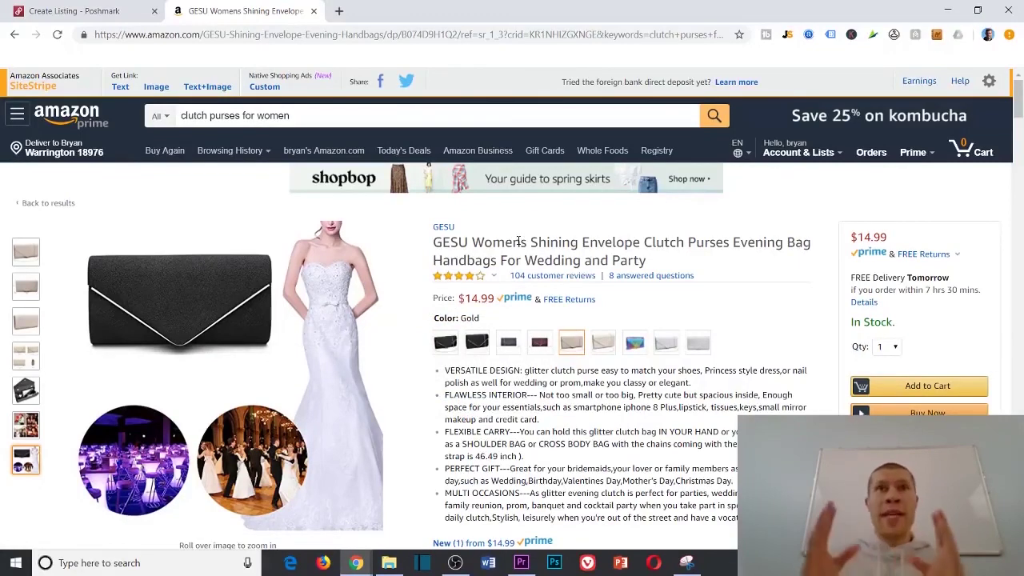